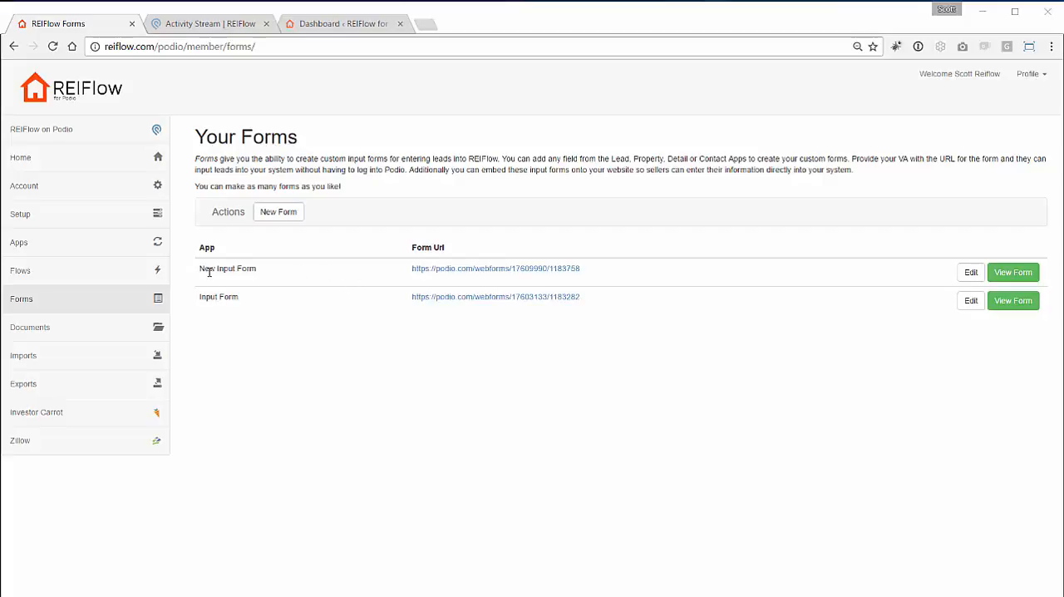
pyautogui.moveTo(202, 269); pyautogui.dragTo(257, 268)
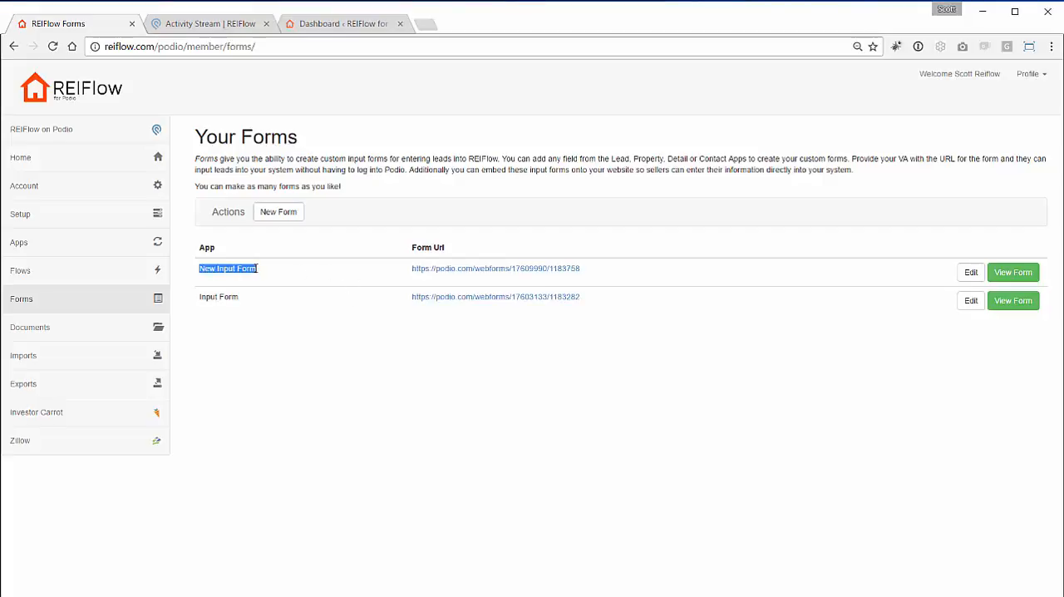
pyautogui.click(304, 273)
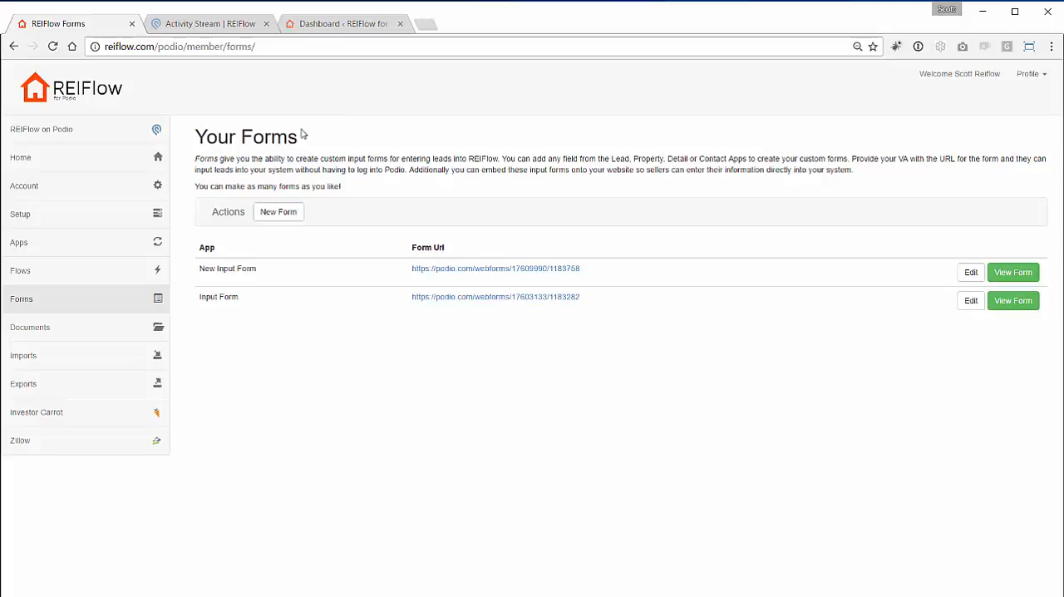
pyautogui.click(226, 33)
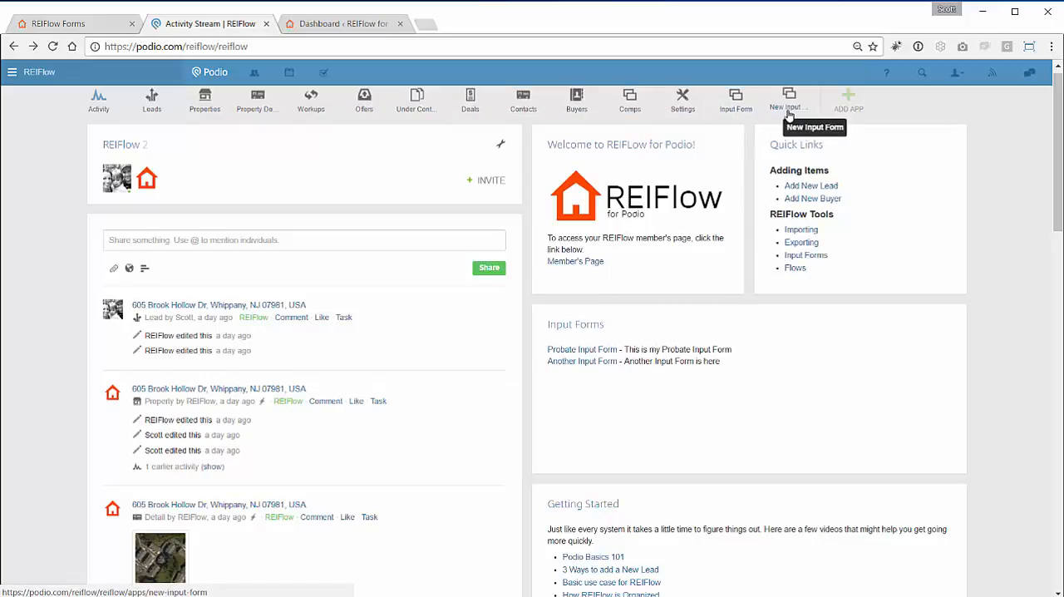
pyautogui.click(101, 24)
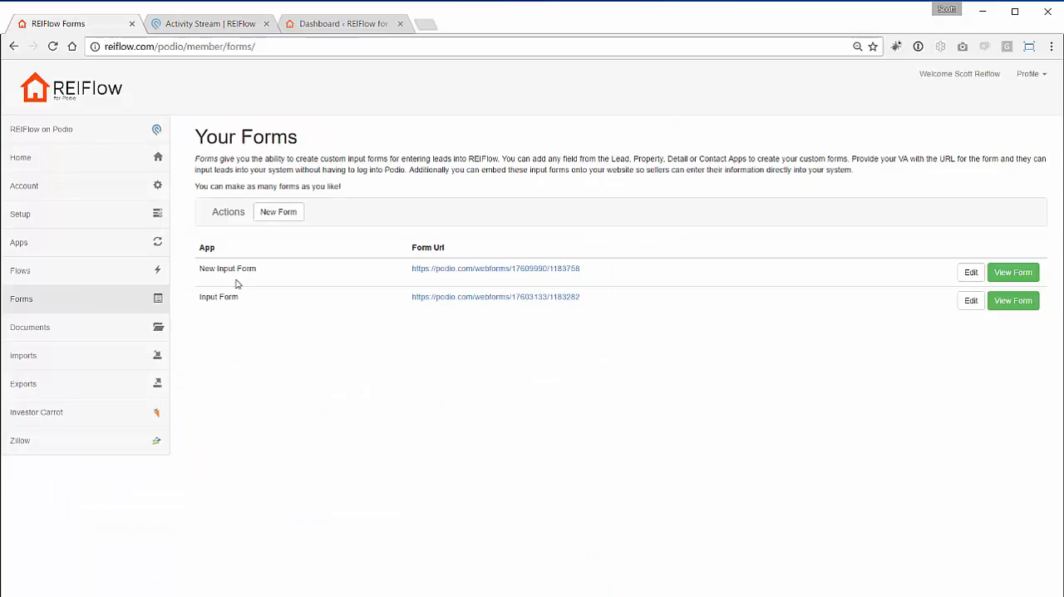
# - Switch to Podio and open the webform settings of the New Input Form app
pyautogui.click(246, 25)
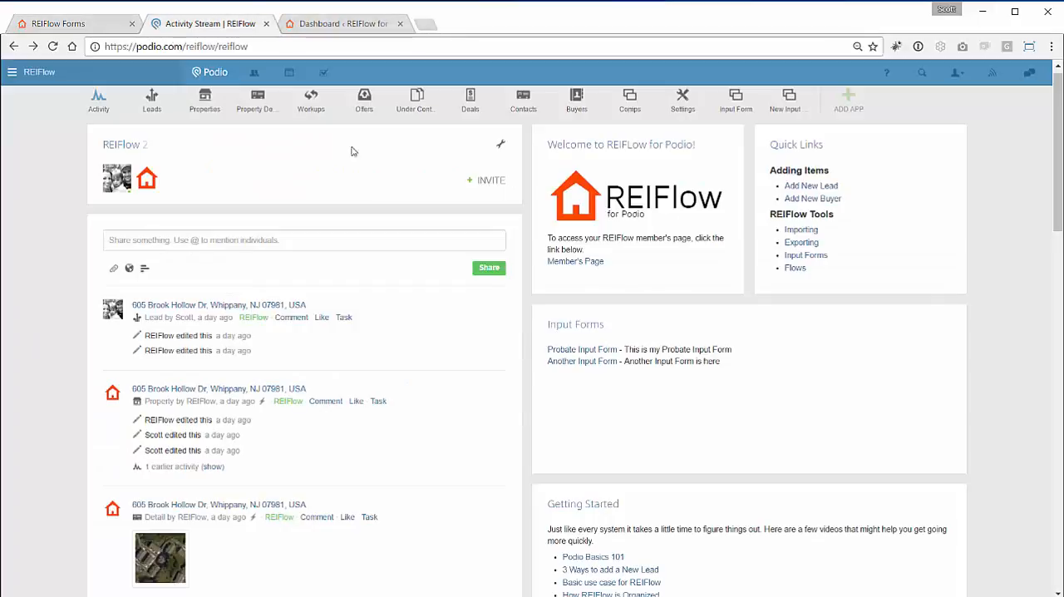
pyautogui.click(785, 110)
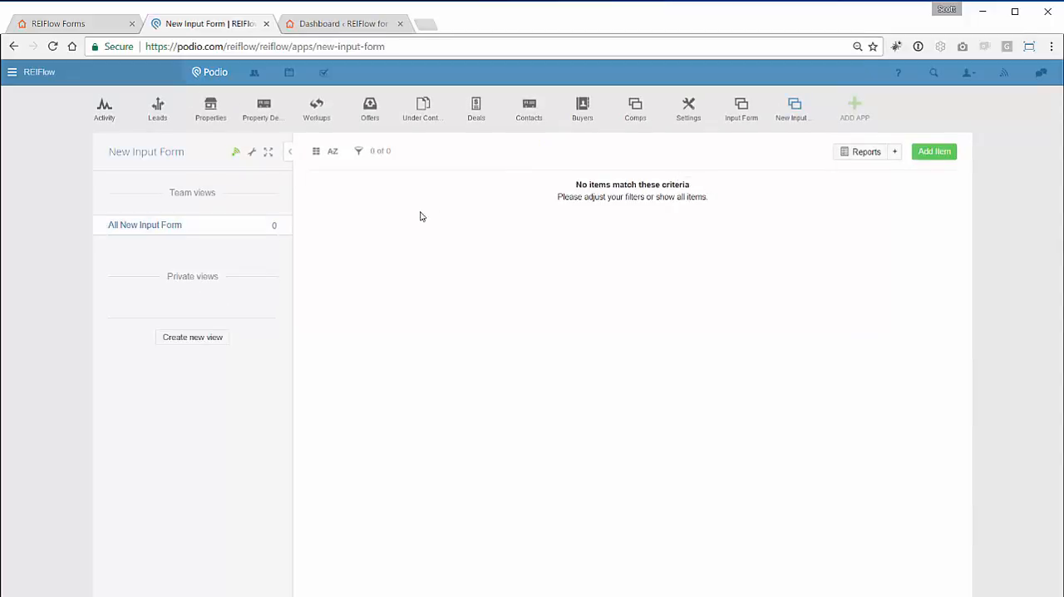
pyautogui.click(251, 154)
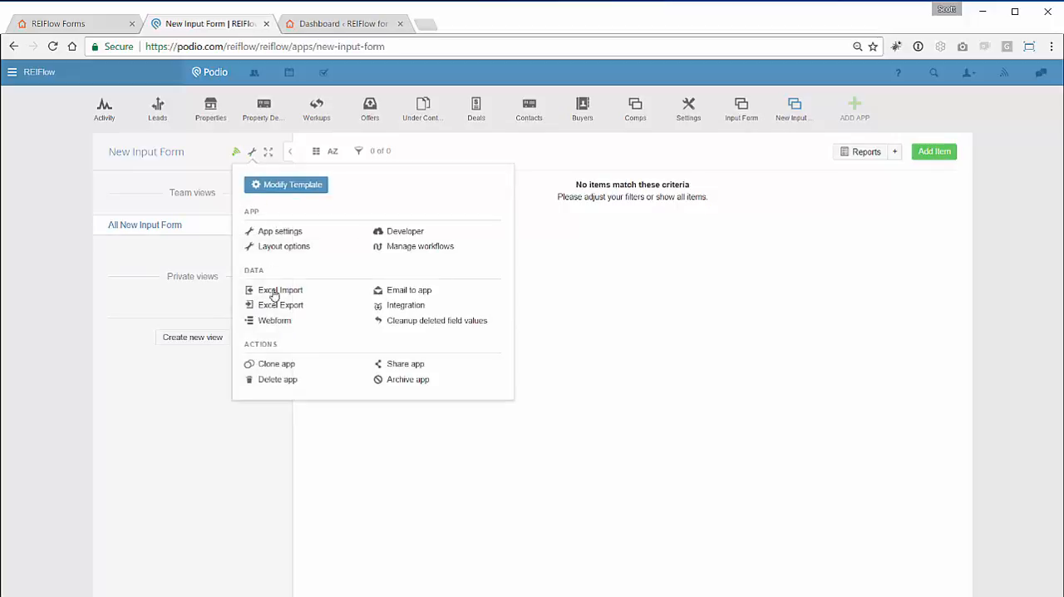
pyautogui.click(277, 321)
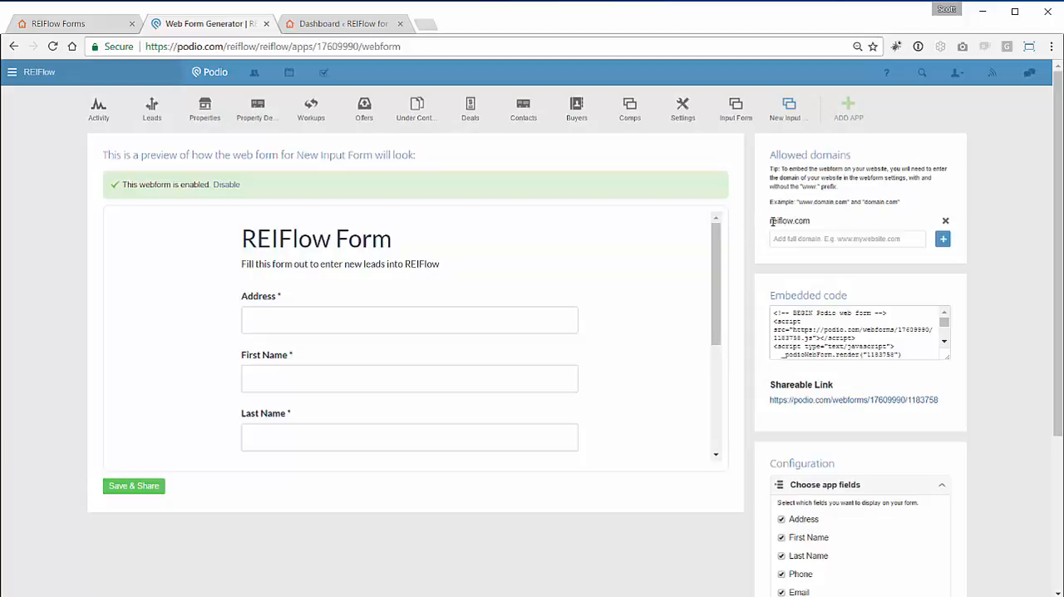
pyautogui.moveTo(769, 221); pyautogui.dragTo(818, 225)
pyautogui.click(822, 238)
pyautogui.write('www.re')
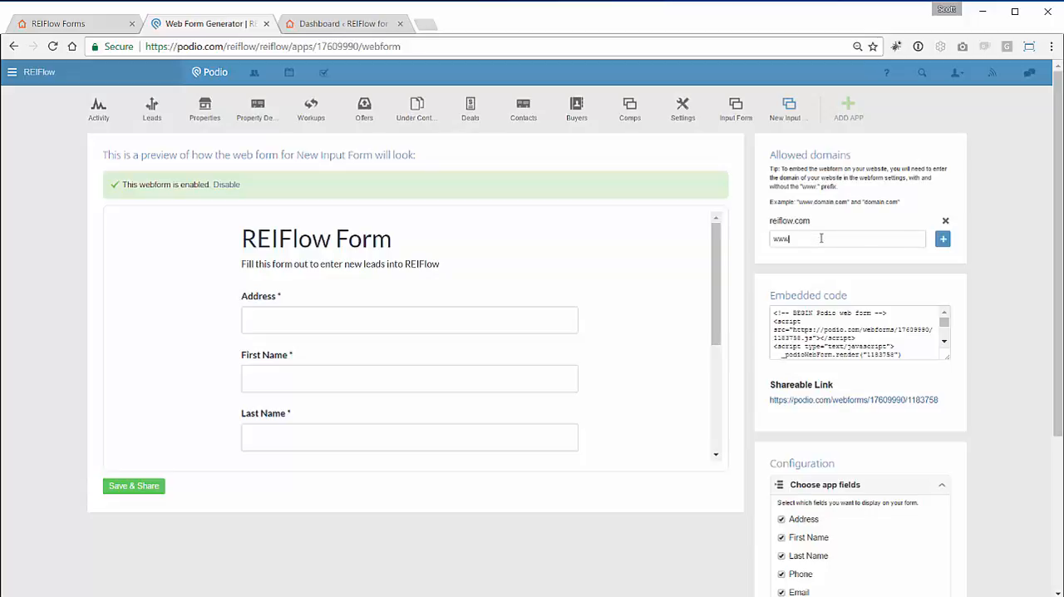
pyautogui.write('iflow.com')
pyautogui.click(942, 240)
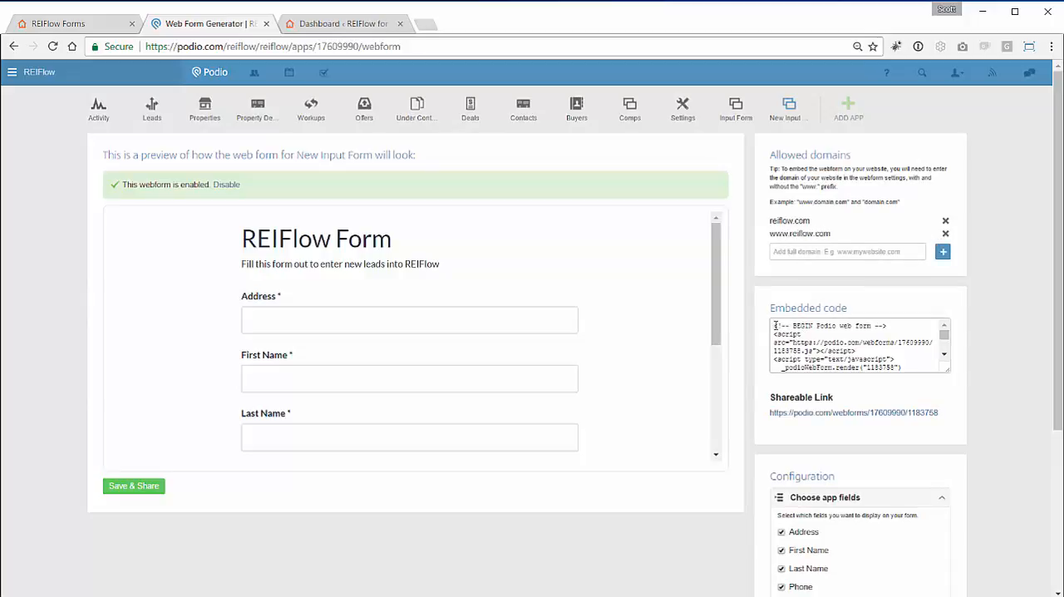
# - Copy the webform's entire embedded code
pyautogui.moveTo(775, 325); pyautogui.dragTo(917, 384)
pyautogui.hotkey('ctrl', 'a')
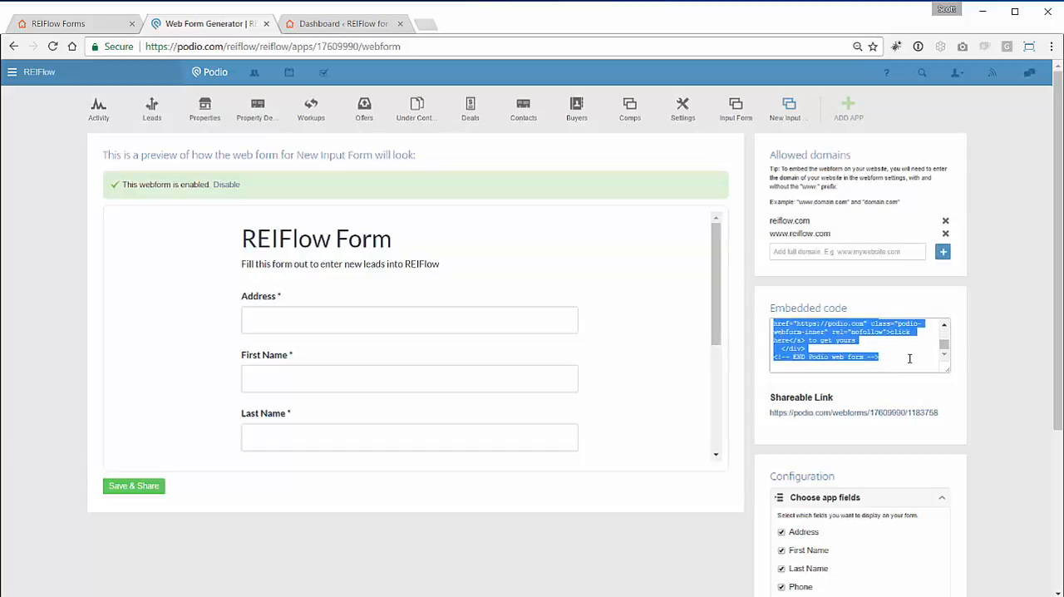
pyautogui.rightClick(826, 341)
pyautogui.click(857, 349)
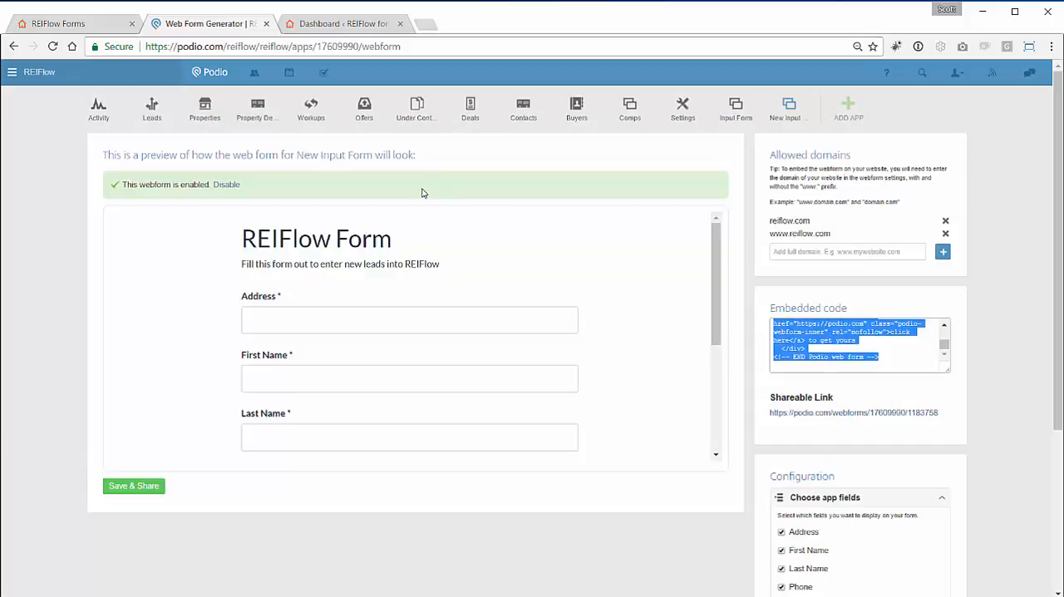
# - Switch to the WordPress dashboard and start a new post titled "Input Form"
pyautogui.click(349, 30)
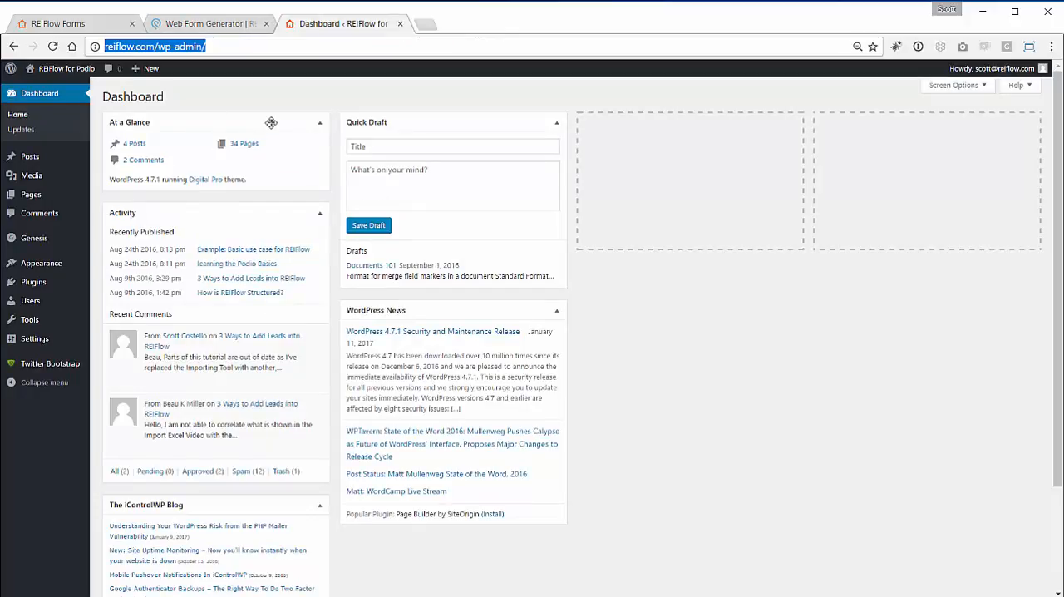
pyautogui.moveTo(29, 158)
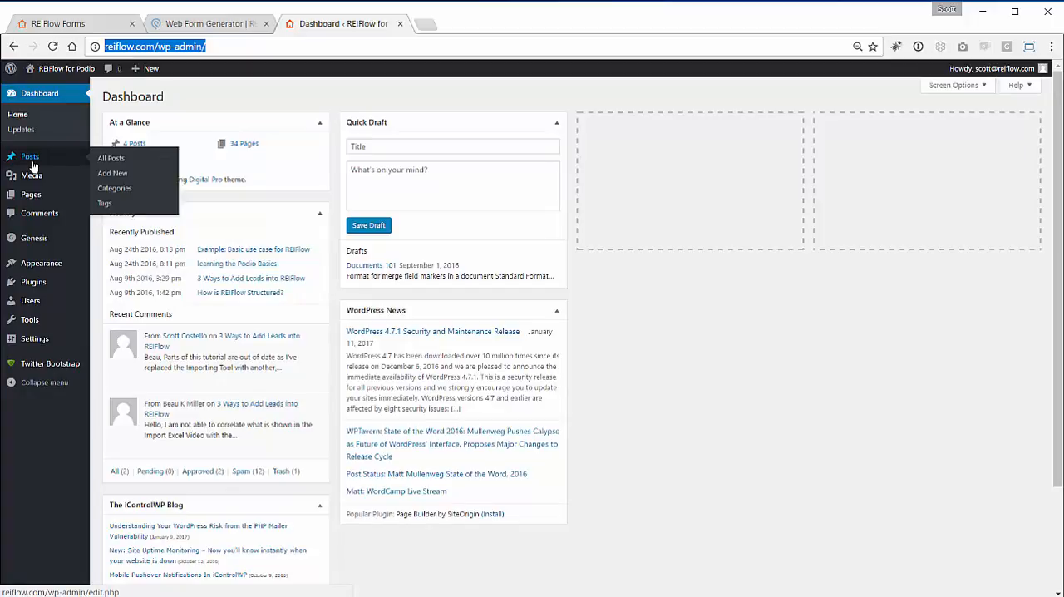
pyautogui.click(121, 178)
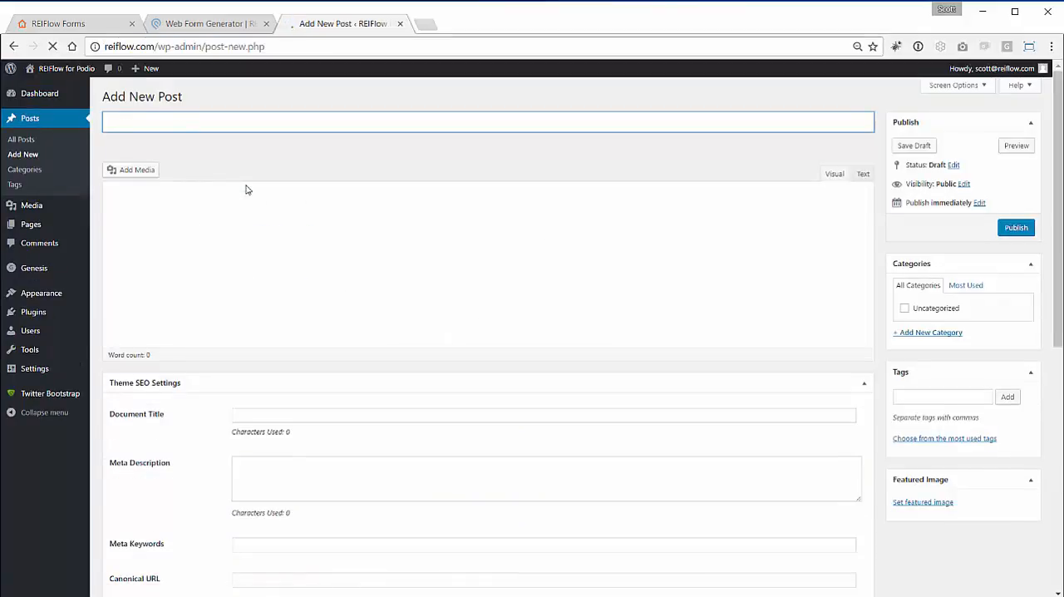
pyautogui.write('INput')
pyautogui.press('BackSpace')
pyautogui.press('BackSpace')
pyautogui.press('BackSpace')
pyautogui.press('BackSpace')
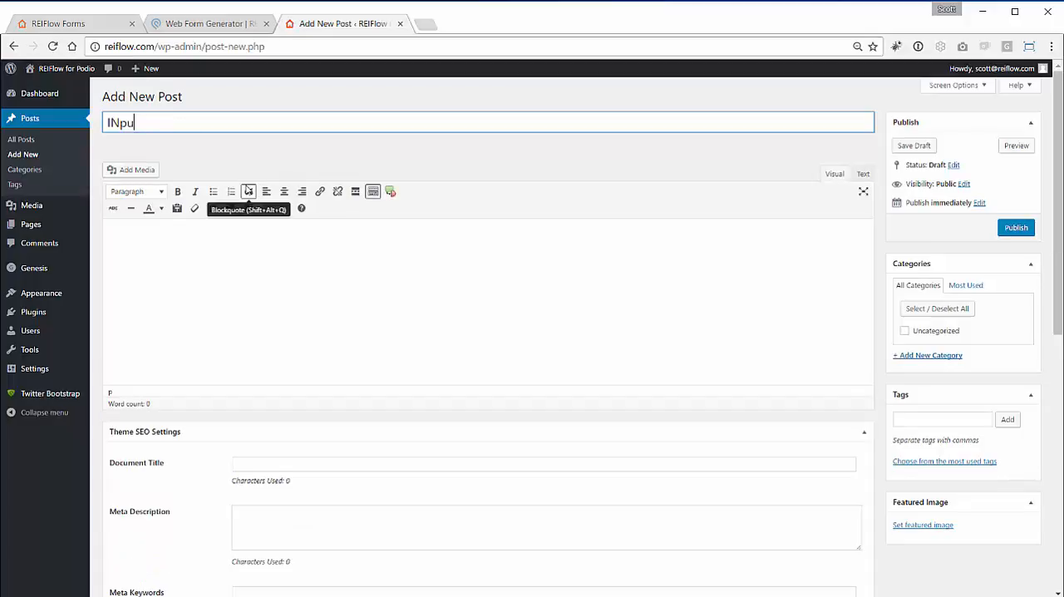
pyautogui.write('nput Form')
# - Try to embed the form by pasting the copied code into the post body in Visual mode, and preview the post
pyautogui.click(270, 244)
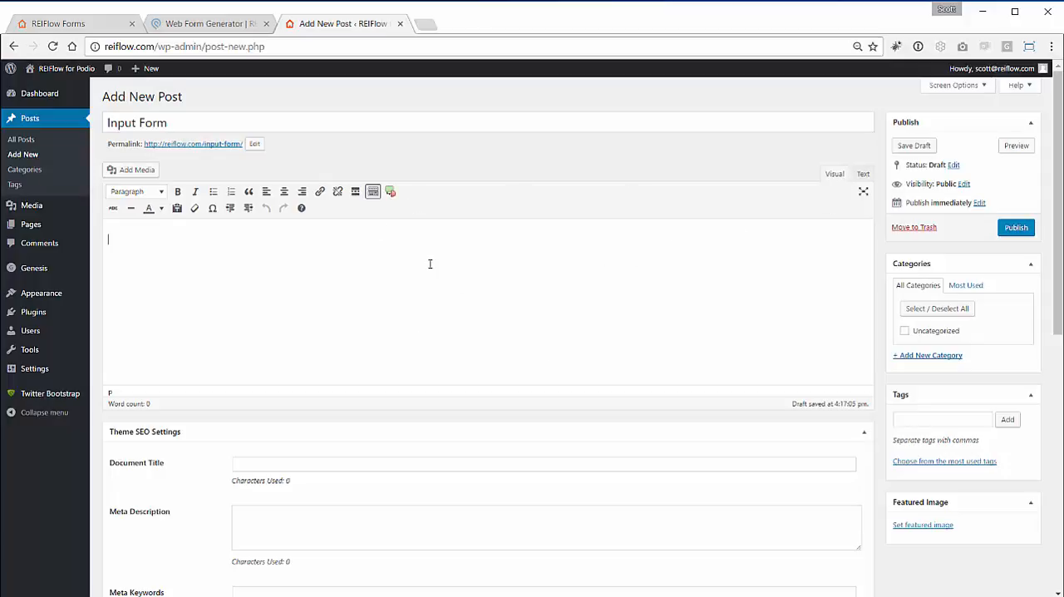
pyautogui.rightClick(354, 247)
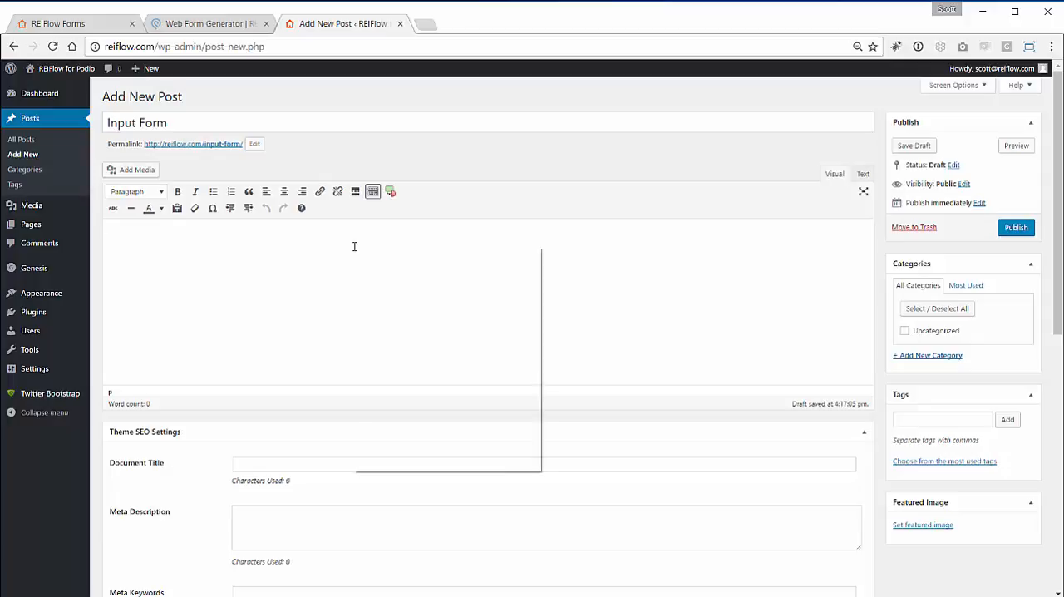
pyautogui.click(391, 326)
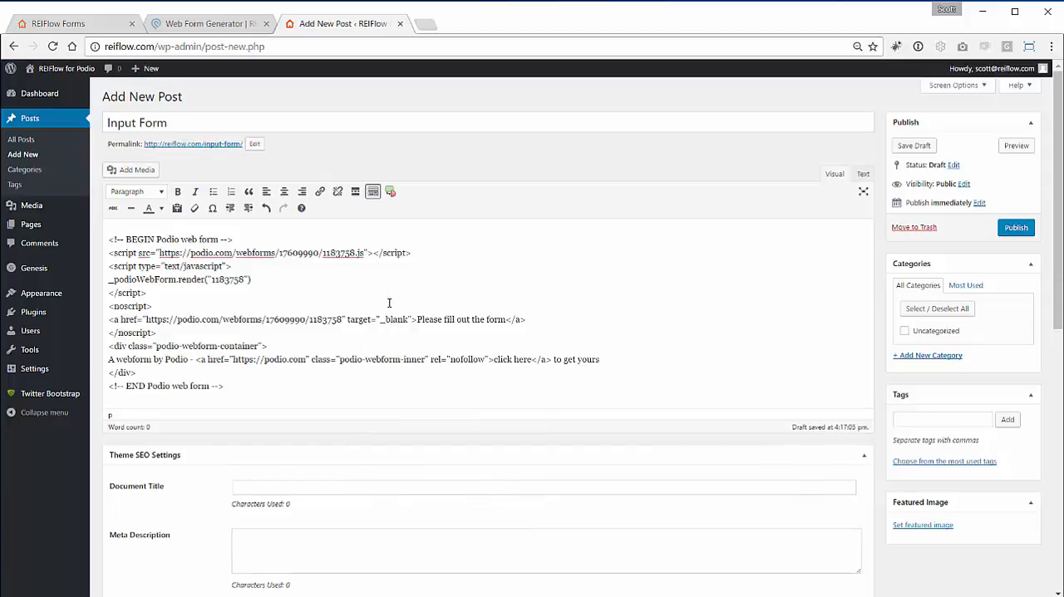
pyautogui.click(1013, 147)
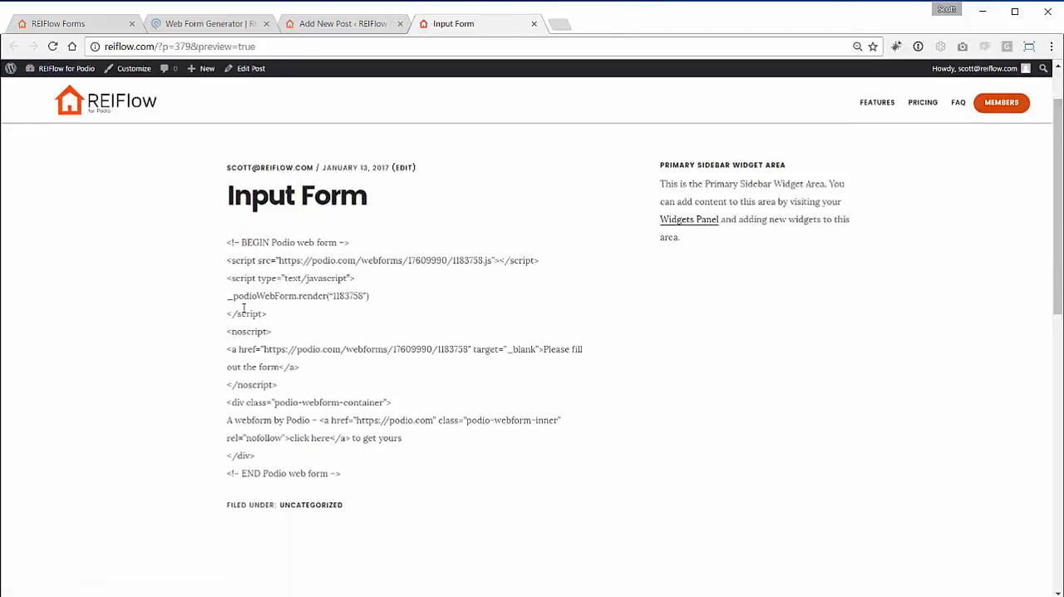
pyautogui.scroll(-1, 244, 310)
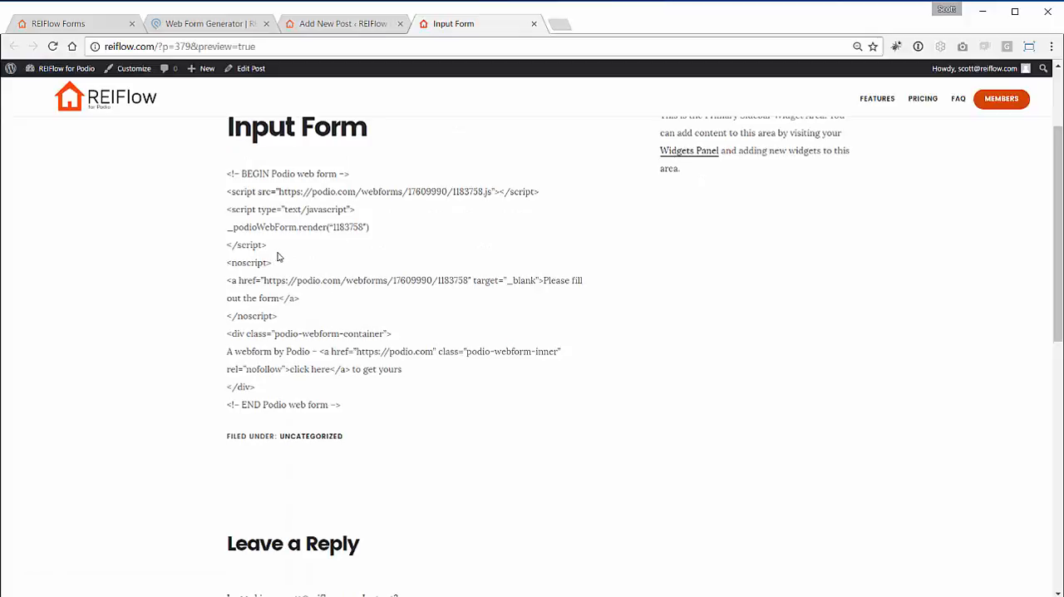
pyautogui.scroll(1, 277, 256)
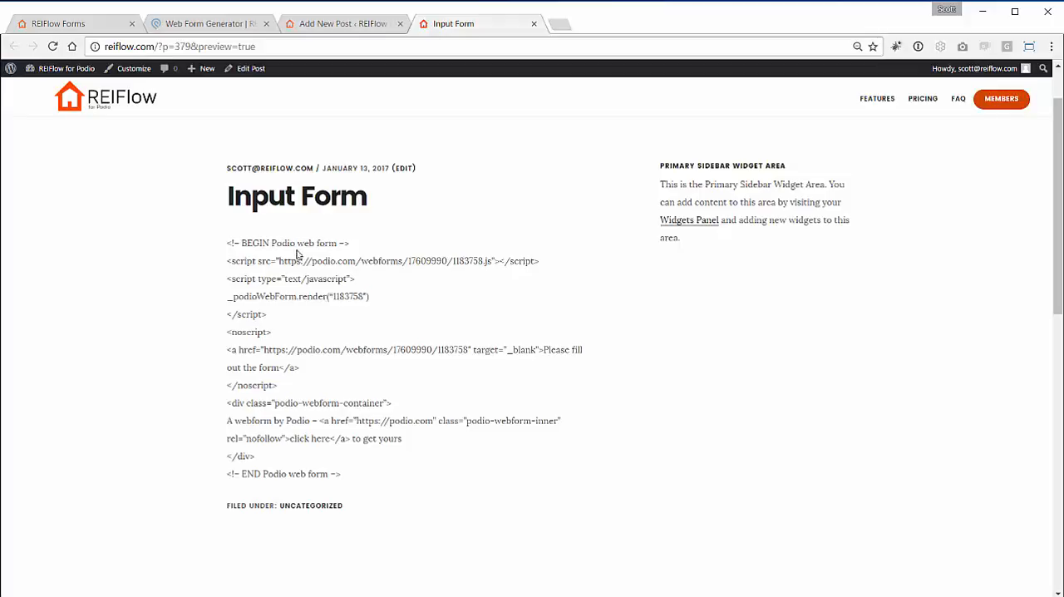
pyautogui.click(535, 24)
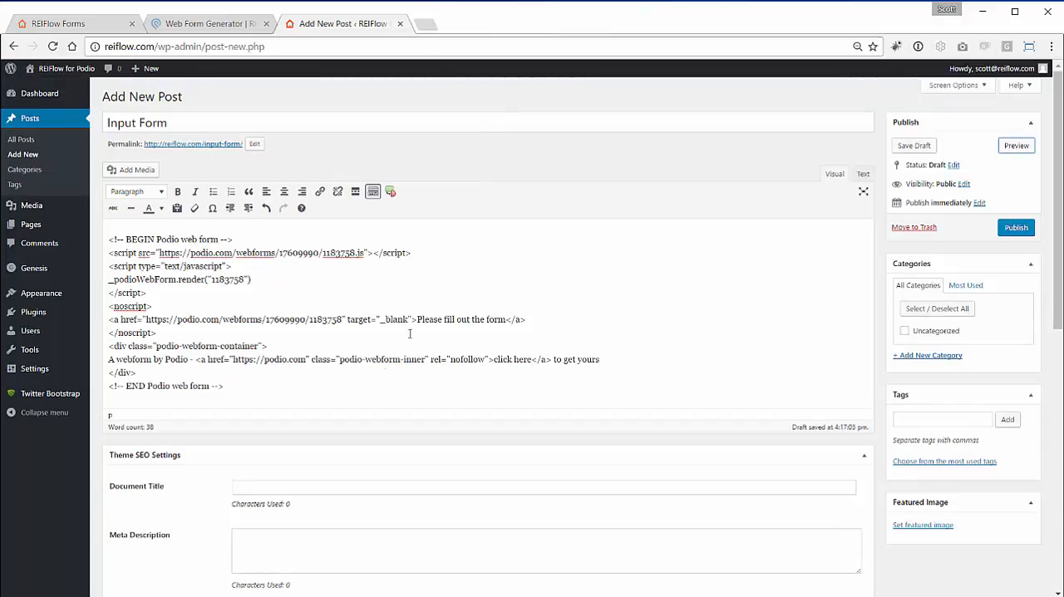
# - Delete all the pasted form code from the post body
pyautogui.moveTo(241, 396); pyautogui.dragTo(60, 231)
pyautogui.hotkey('ctrl', 'c')
pyautogui.moveTo(60, 235)
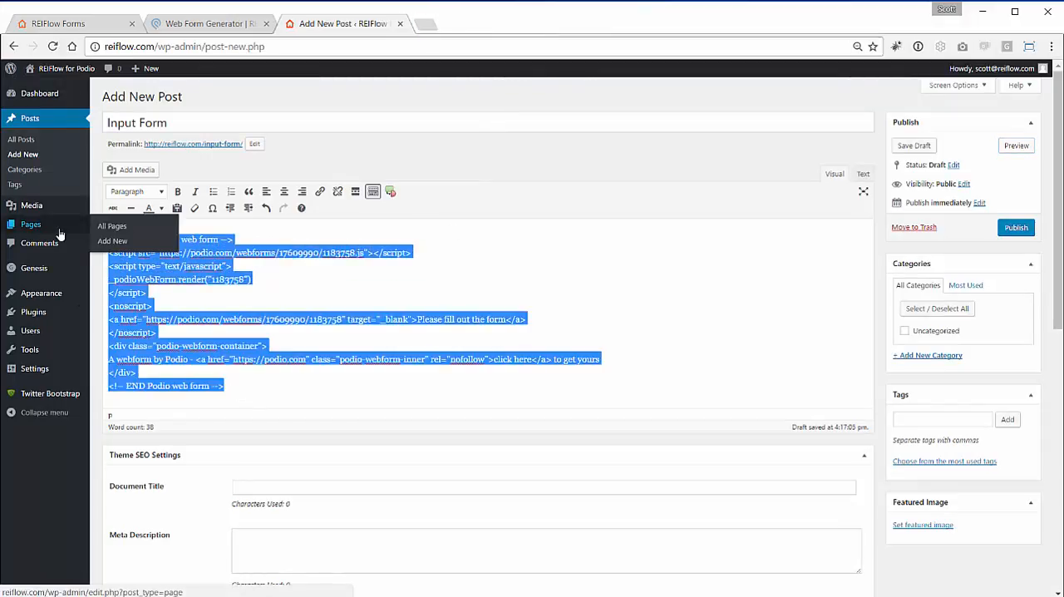
pyautogui.press('BackSpace')
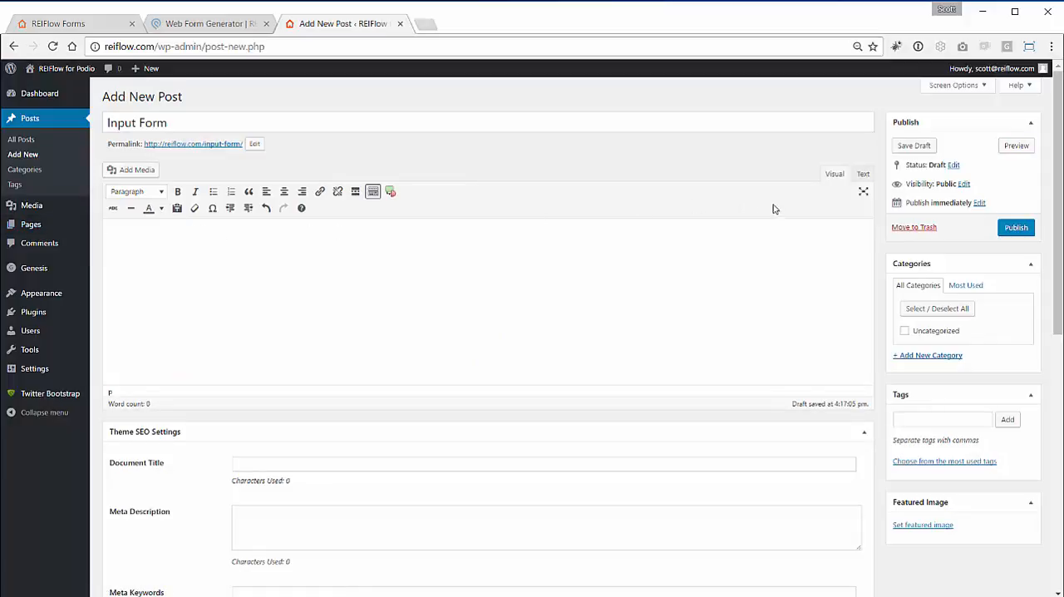
# - Paste the copied form code into the post body in Text mode, and preview the post from Visual mode
pyautogui.click(864, 175)
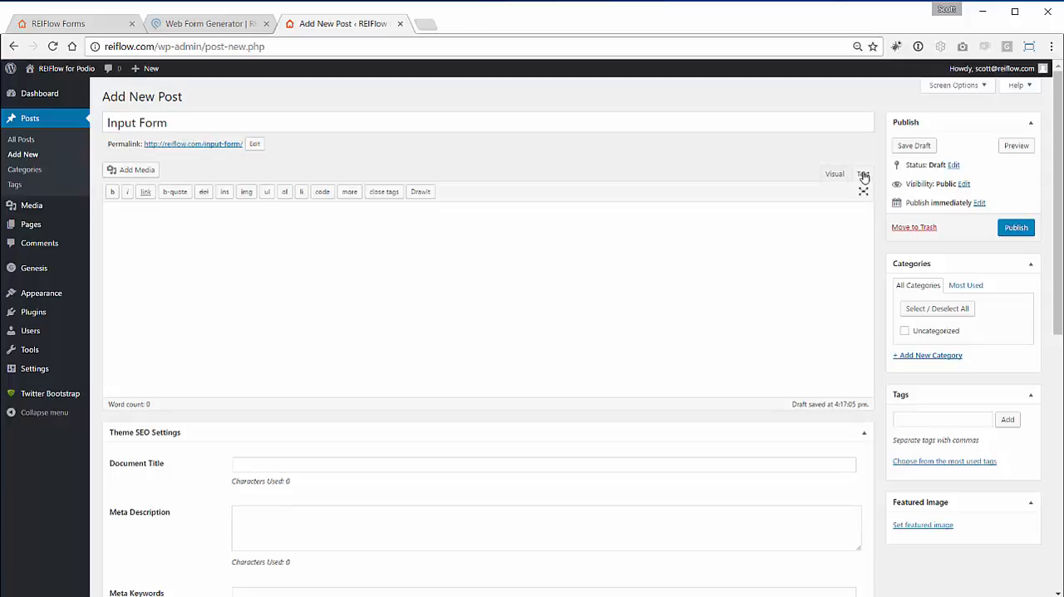
pyautogui.rightClick(395, 226)
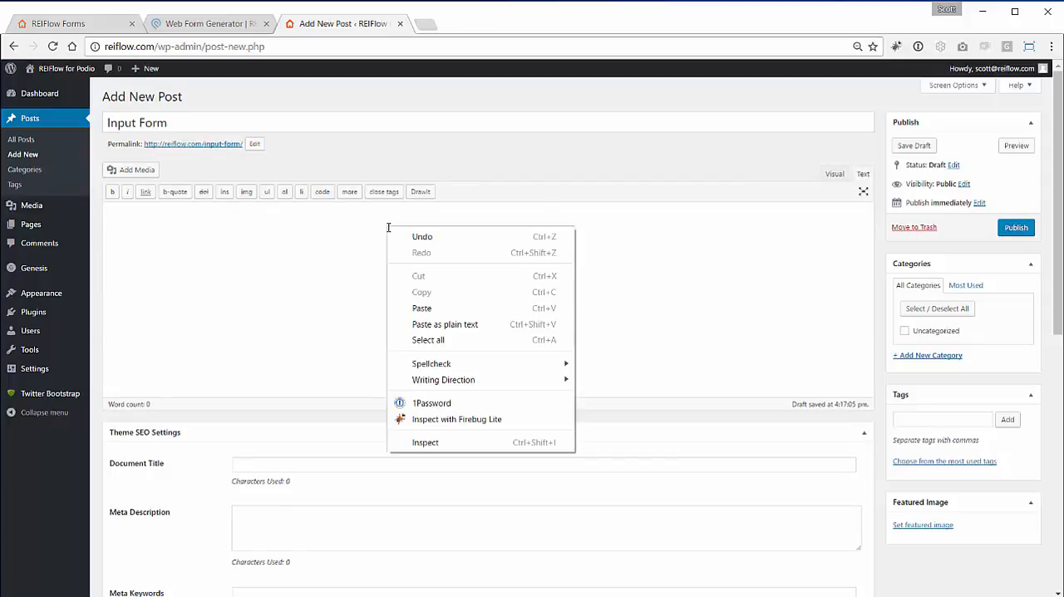
pyautogui.click(433, 308)
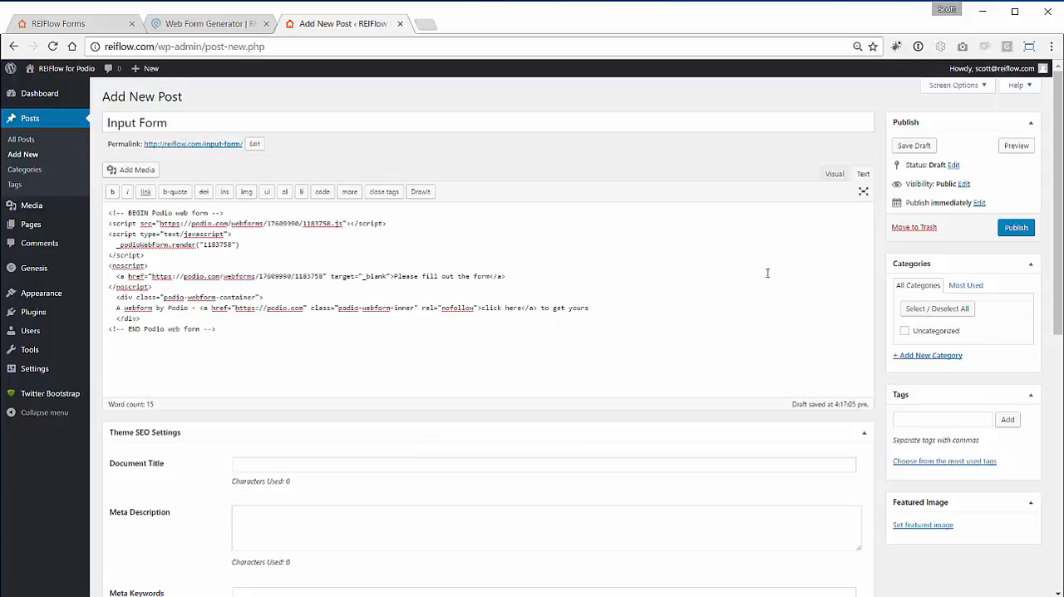
pyautogui.click(835, 174)
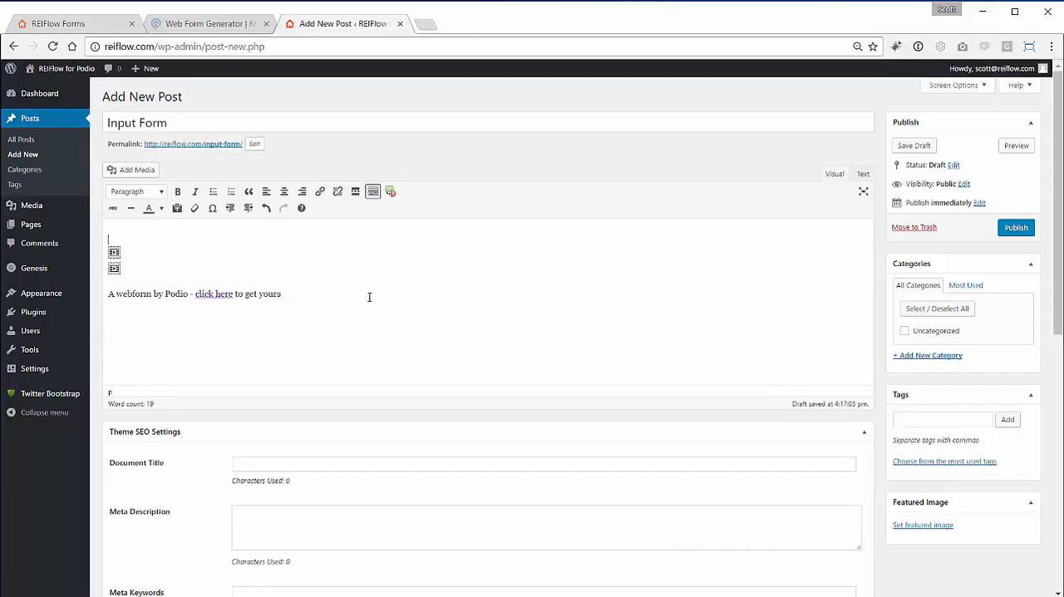
pyautogui.click(1016, 146)
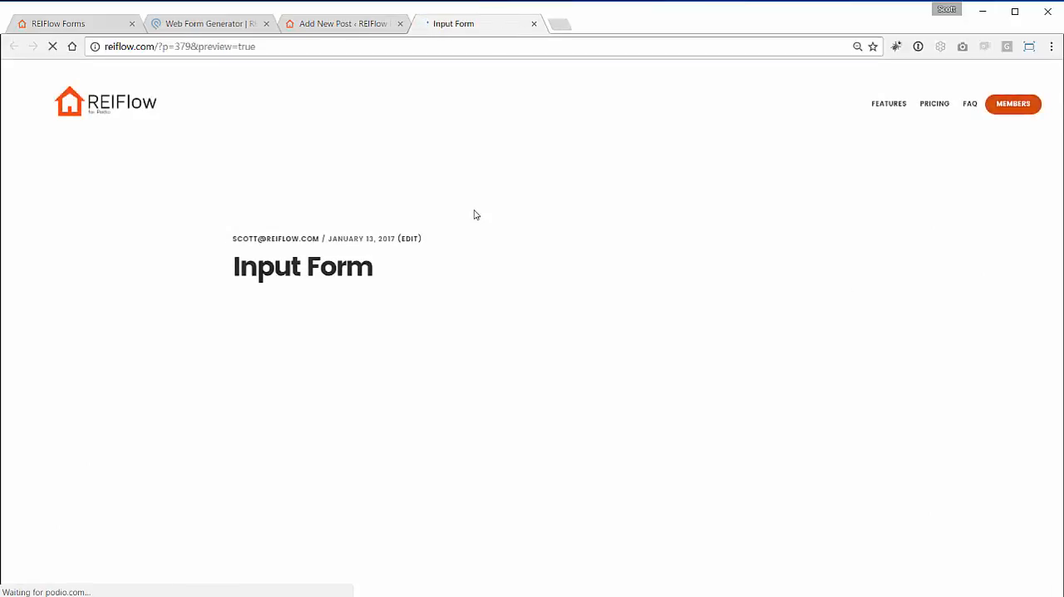
pyautogui.scroll(-3, 489, 219)
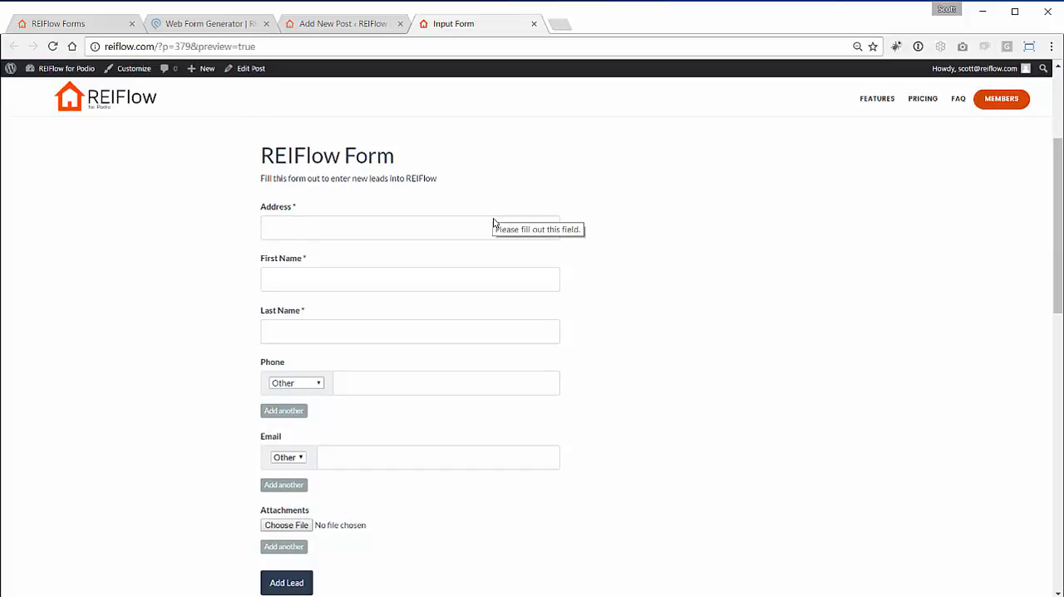
# - Fill in the lead's property address, first name and last name in the embedded REIFlow form
pyautogui.click(494, 219)
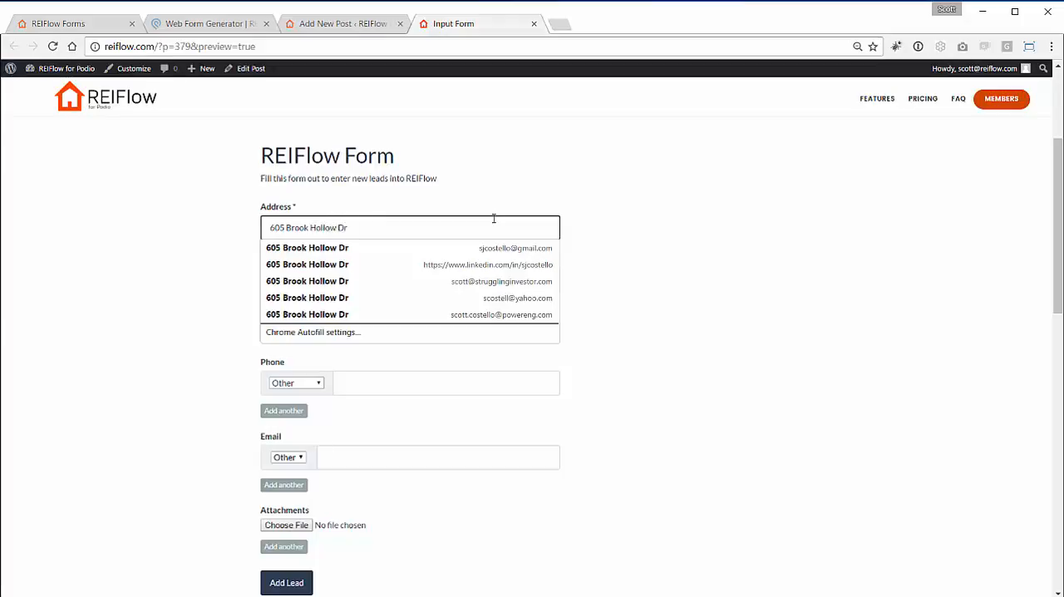
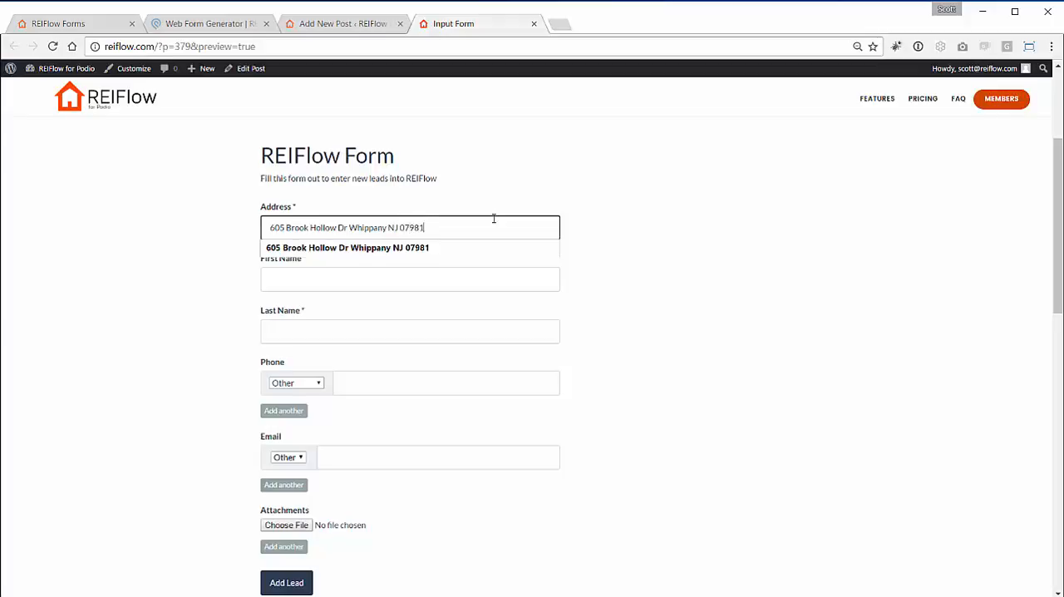
pyautogui.press('Tab')
pyautogui.press('Tab')
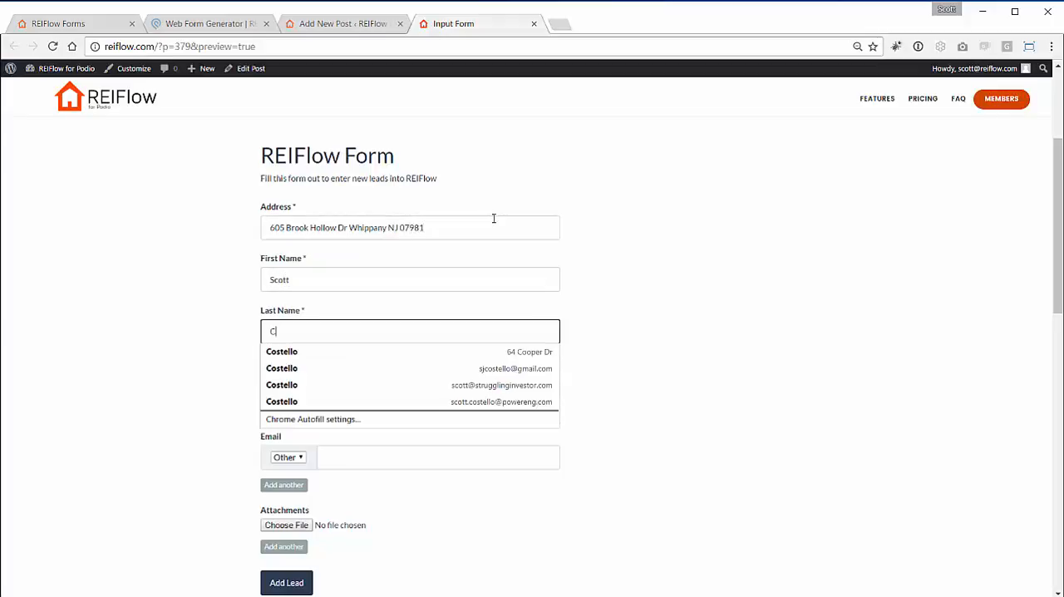
pyautogui.press('Tab')
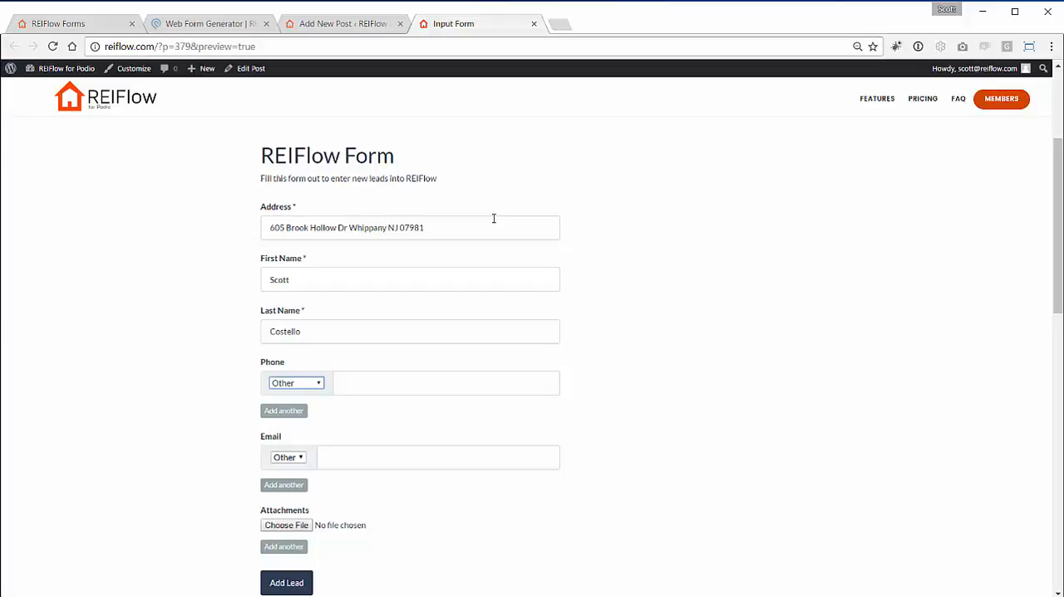
# - Enter the lead's phone number and e-mail address in the embedded form, keeping both types as Other
pyautogui.press('Tab')
pyautogui.write('123')
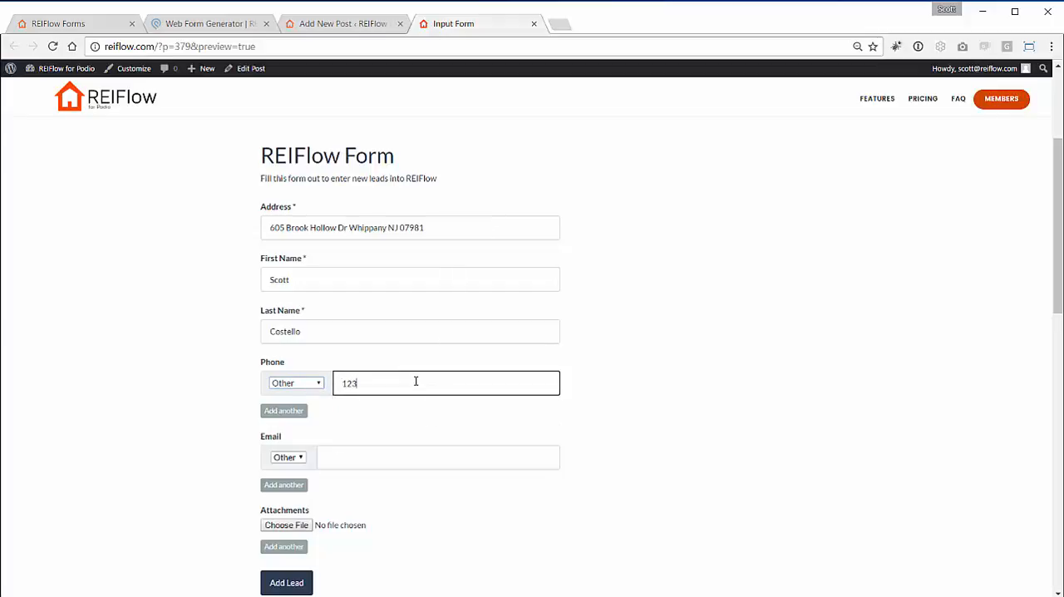
pyautogui.write('4567890')
pyautogui.click(382, 466)
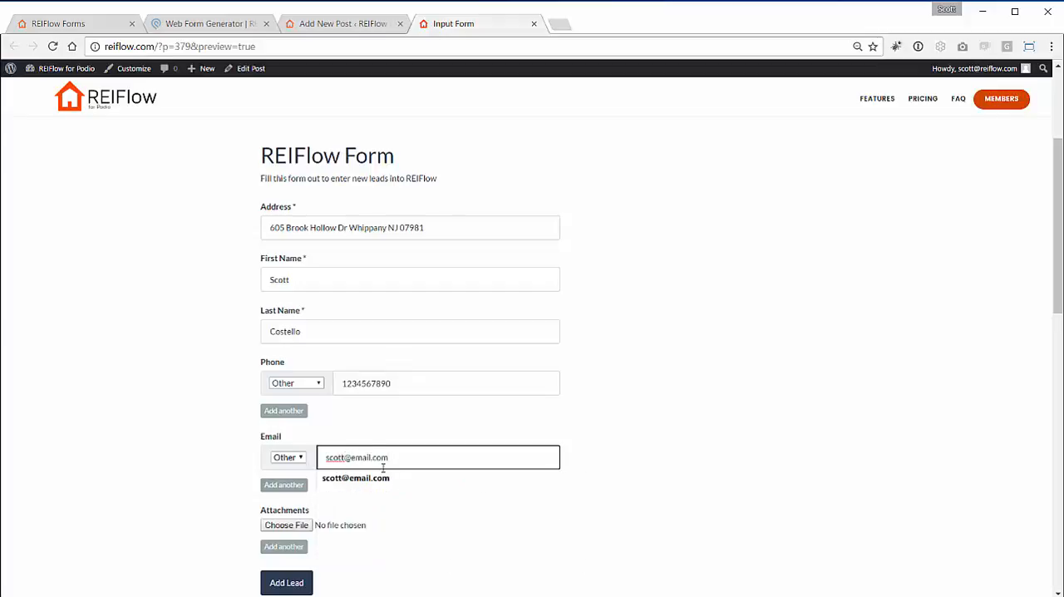
pyautogui.click(194, 376)
# - Submit the completed REIFlow form to add the lead, and check the page's response
pyautogui.scroll(-1, 217, 433)
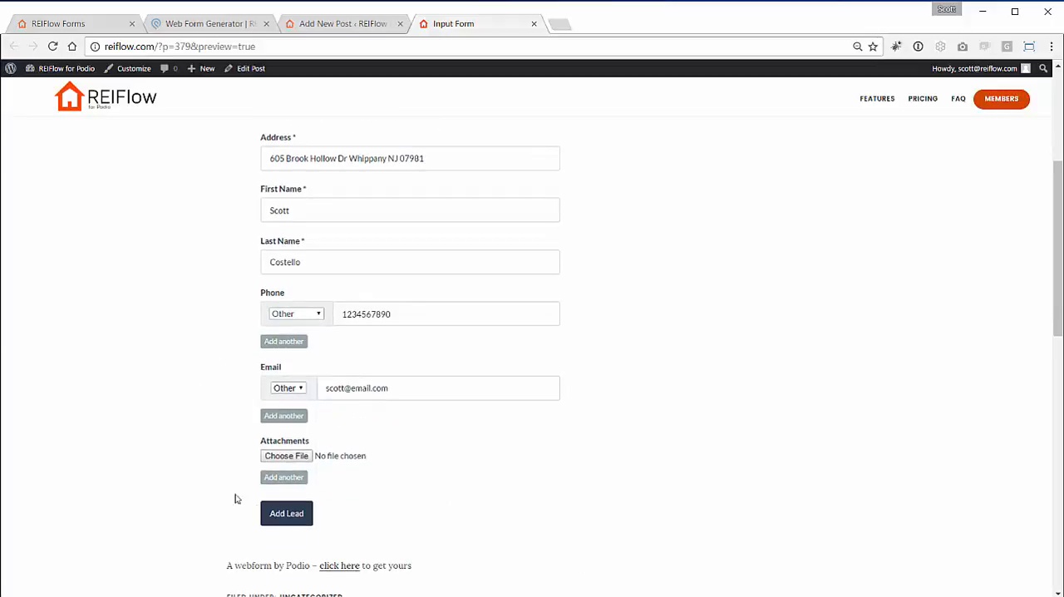
pyautogui.click(278, 516)
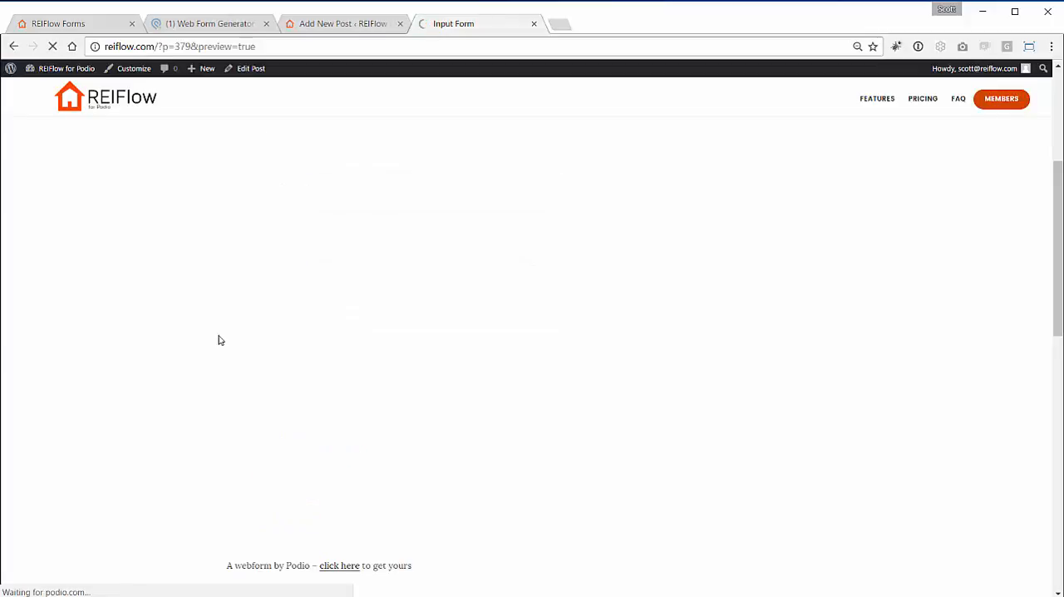
pyautogui.scroll(3, 213, 332)
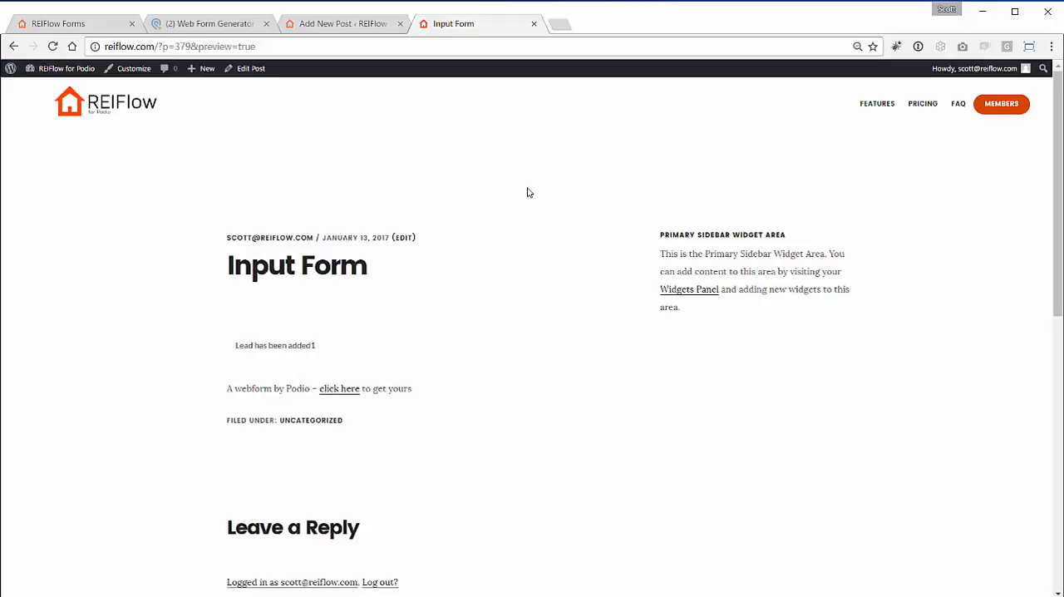
# - Switch to Podio, leave the webform settings for the New Input Form app, and review the submitted item before closing it
pyautogui.click(214, 25)
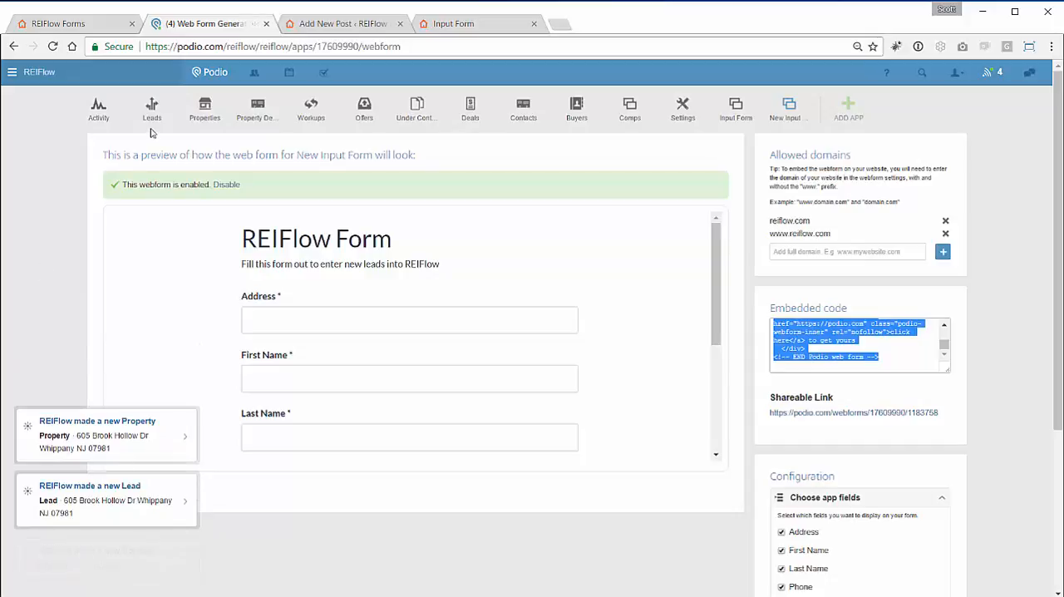
pyautogui.click(789, 122)
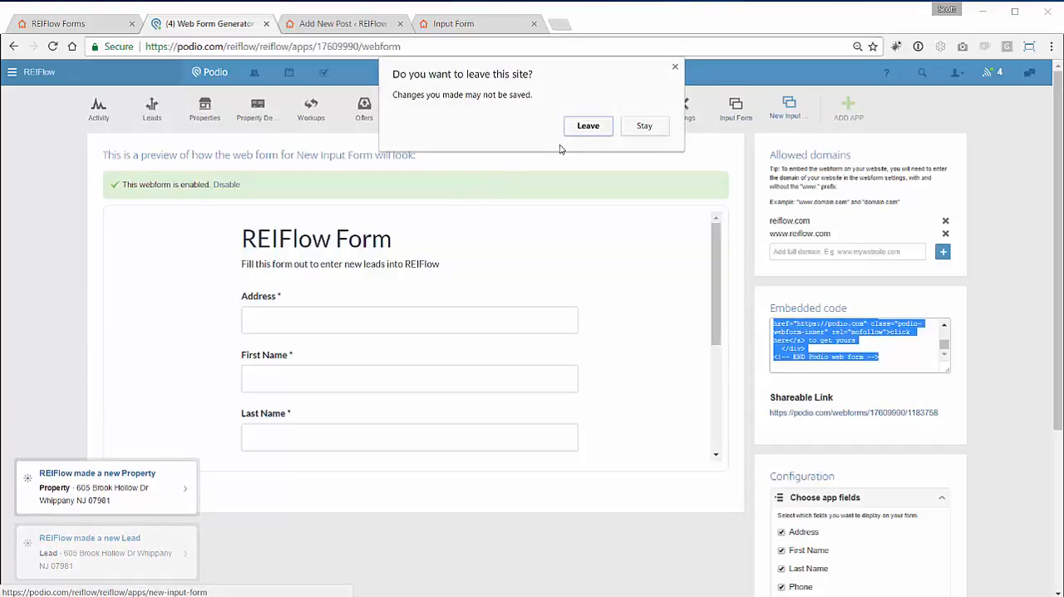
pyautogui.click(589, 127)
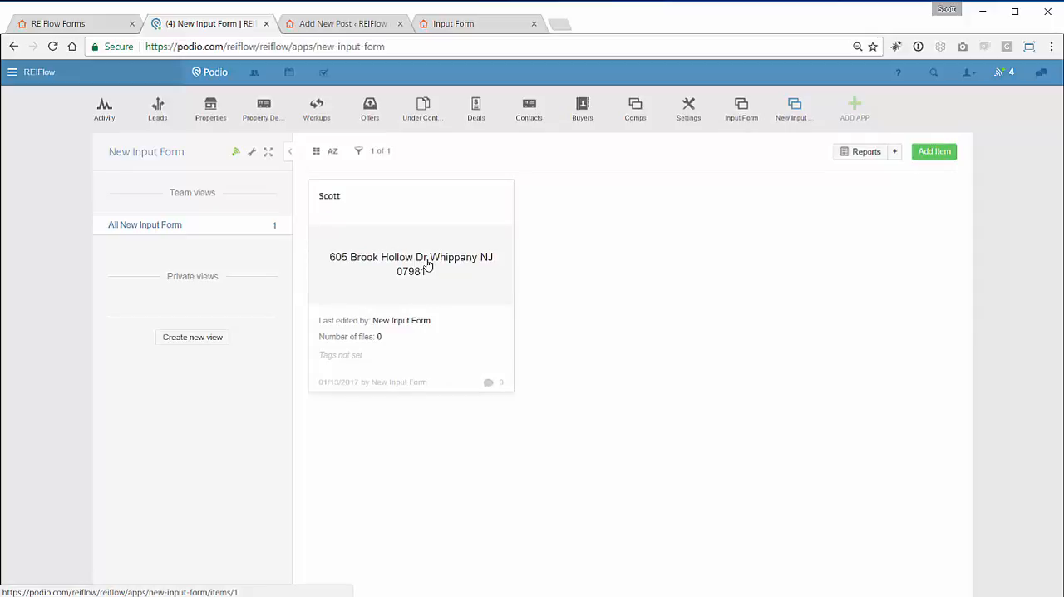
pyautogui.click(427, 264)
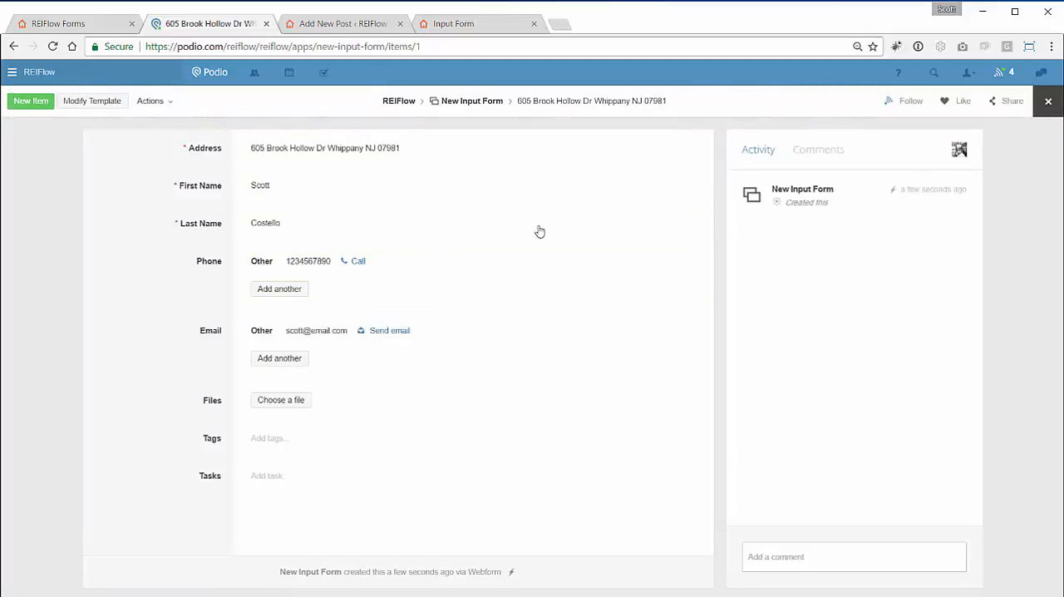
pyautogui.click(1047, 102)
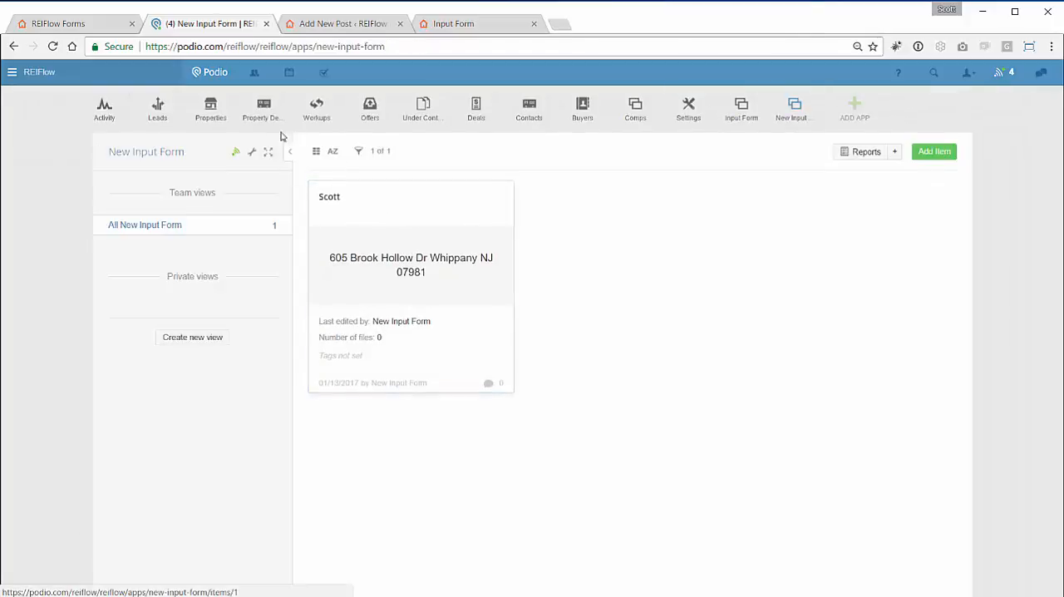
# - Open the New Lead-stage record in the Leads app and review its property and contact sections
pyautogui.click(157, 108)
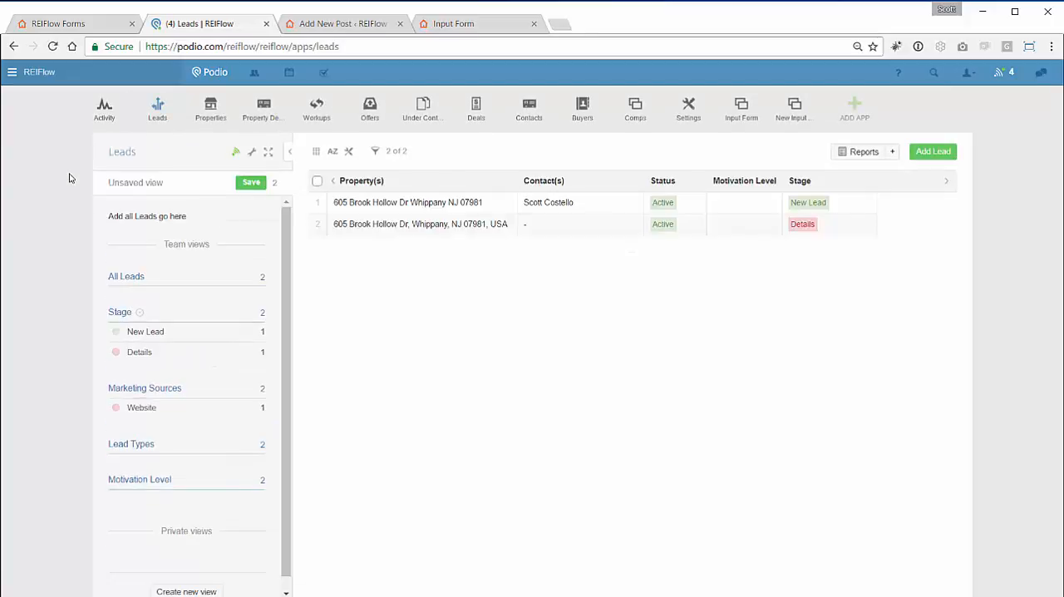
pyautogui.click(441, 204)
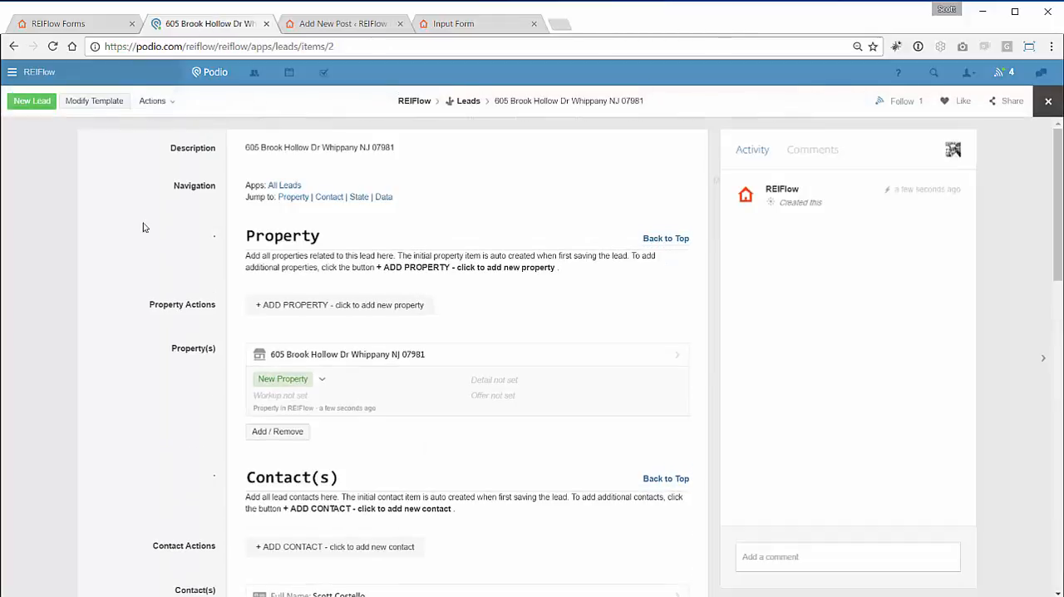
pyautogui.scroll(-3, 141, 234)
pyautogui.scroll(2, 143, 235)
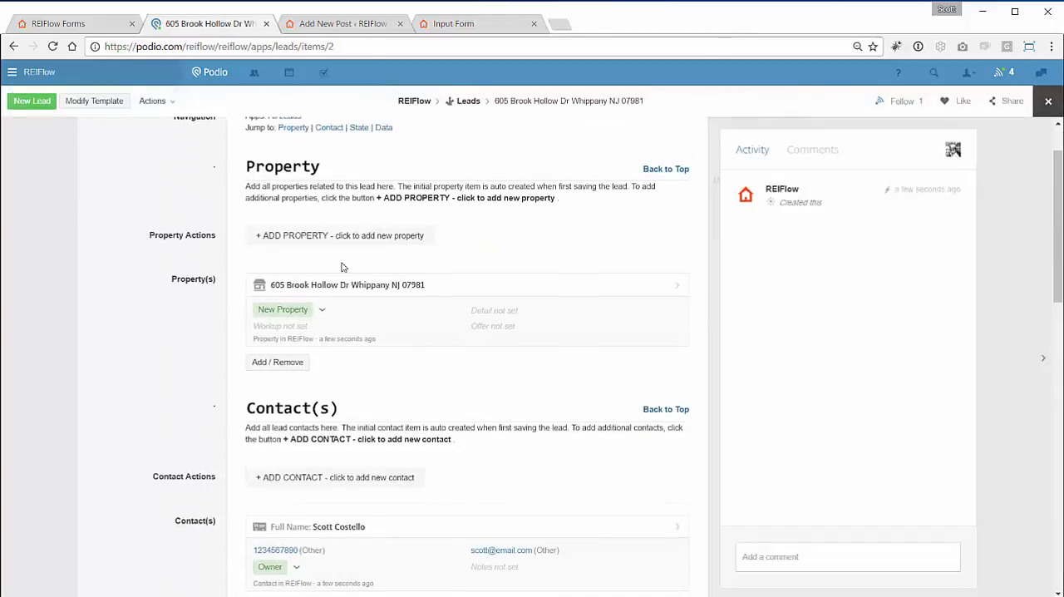
# - Examine the property record linked to the lead, including its map, Details and Workup sections, and return to the lead
pyautogui.click(380, 294)
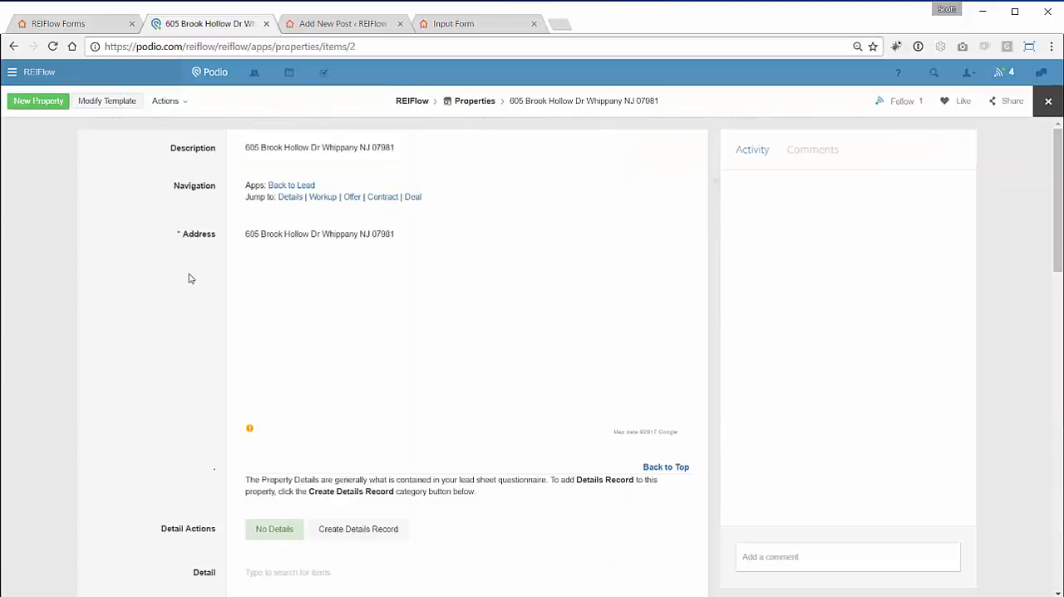
pyautogui.scroll(-5, 161, 279)
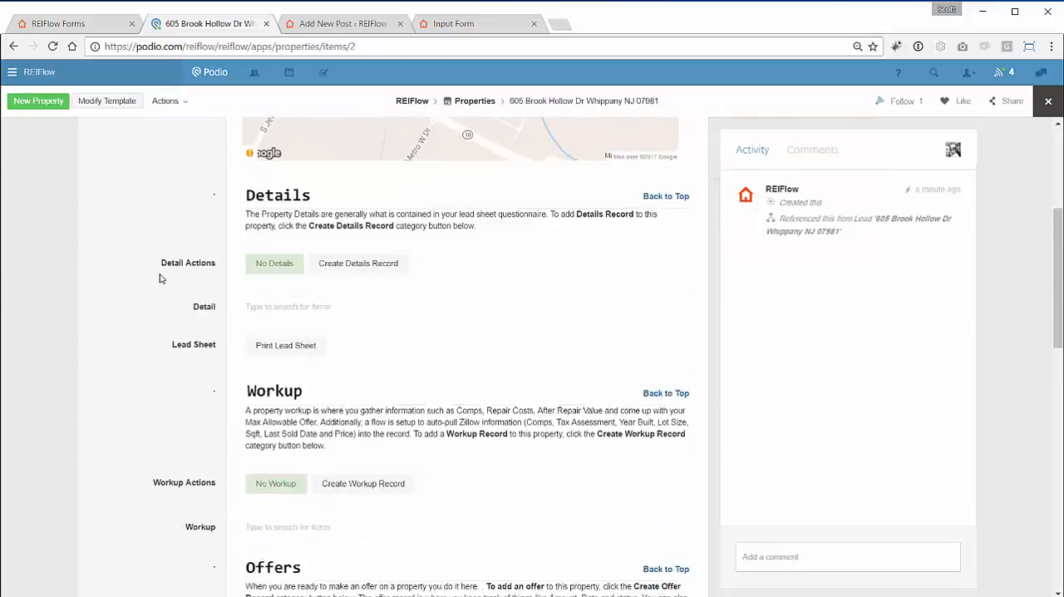
pyautogui.scroll(4, 161, 278)
pyautogui.scroll(1, 160, 279)
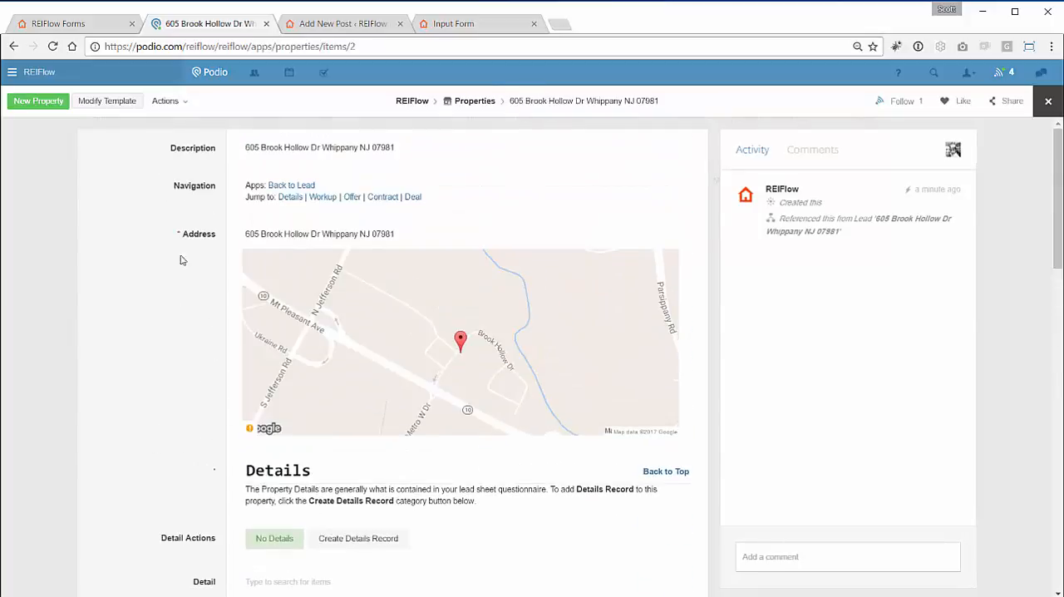
pyautogui.click(286, 195)
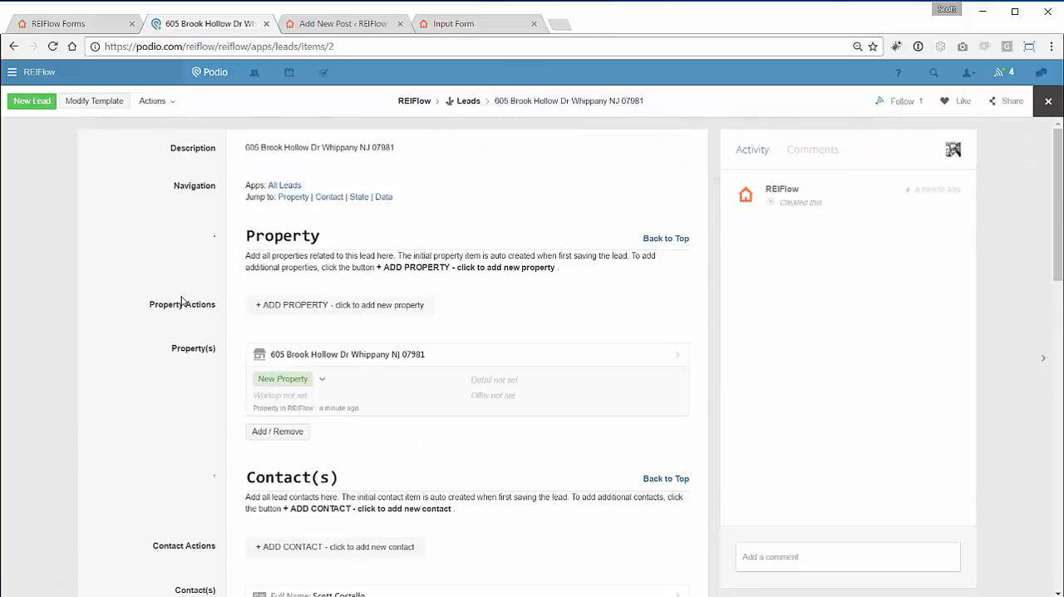
# - Open the contact record linked to the lead, review its fields, and close it to return to the Leads list
pyautogui.scroll(-4, 175, 299)
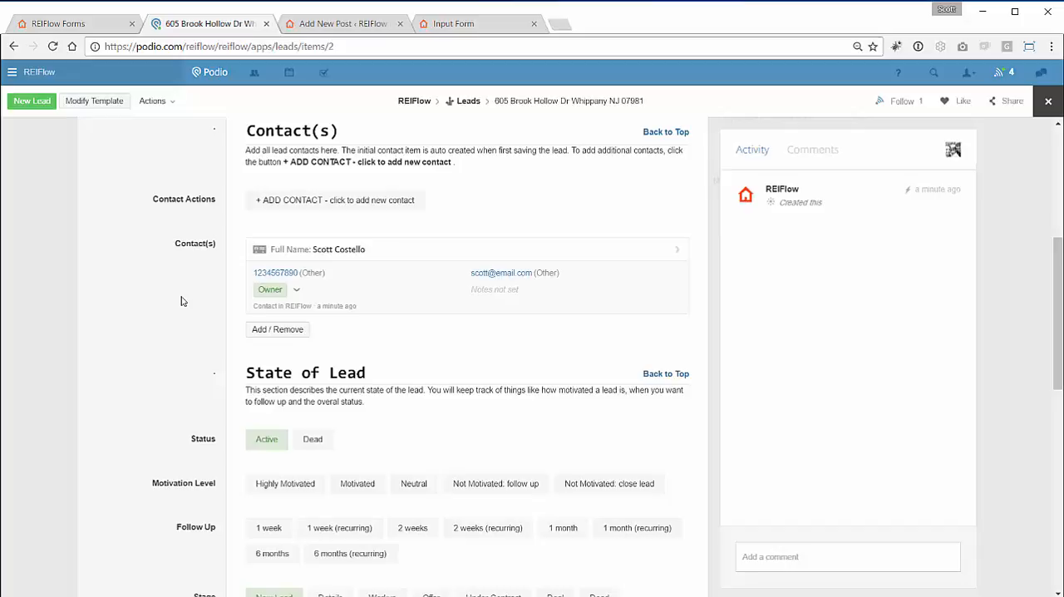
pyautogui.click(373, 251)
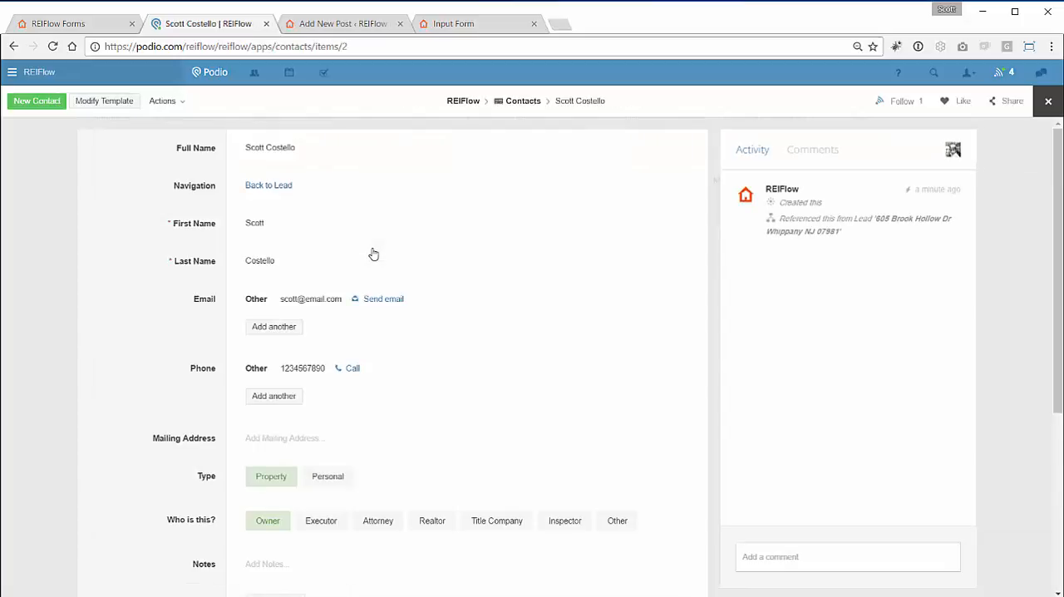
pyautogui.click(1047, 103)
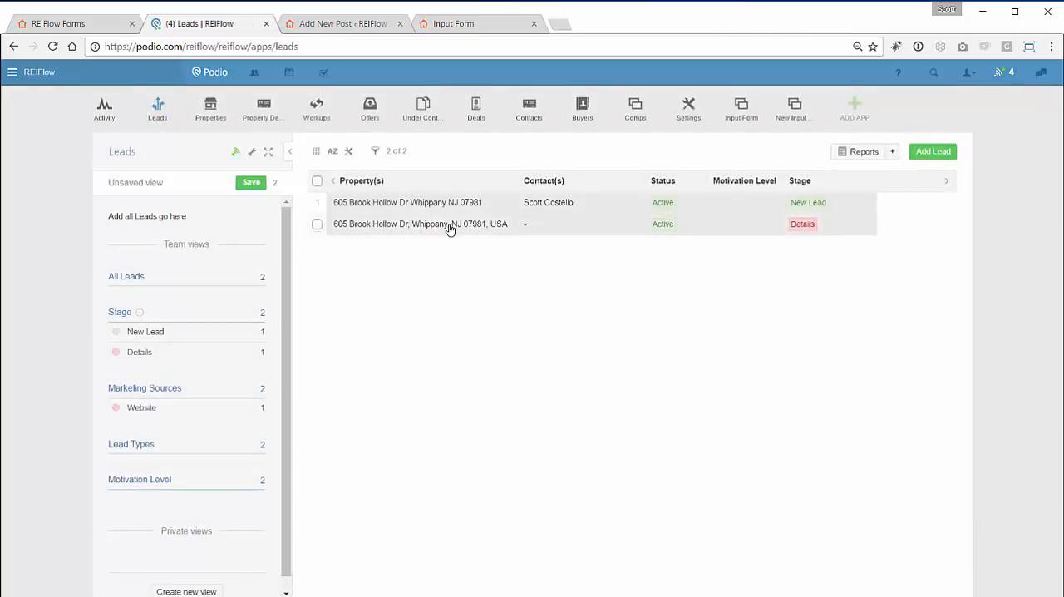